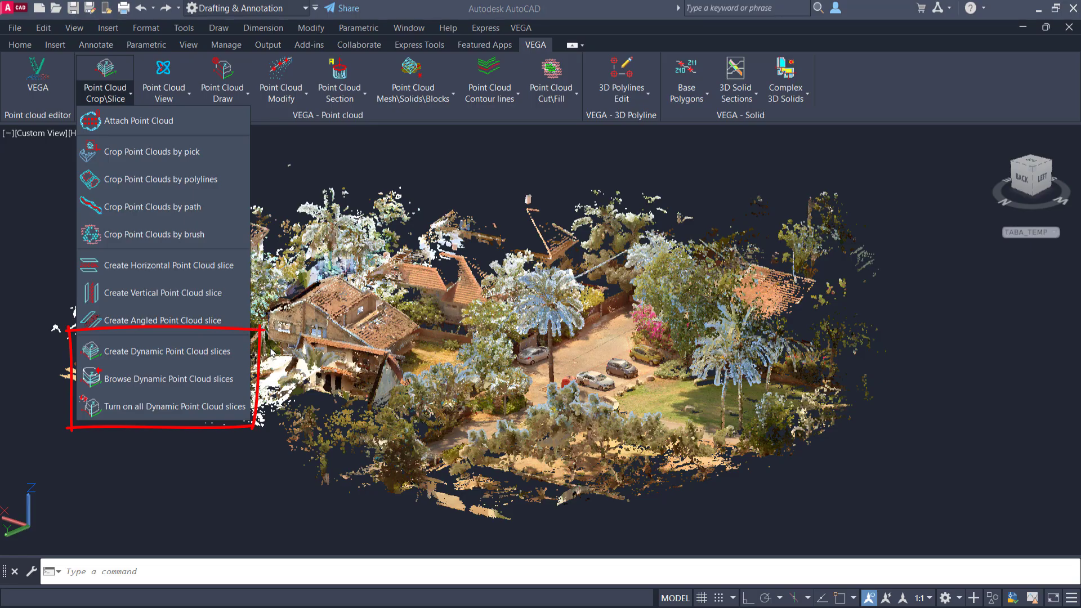
# Step: Start creating dynamic point cloud slices by plane, with 0.2 between slices and a slice width of 0.05
pyautogui.click(223, 352)
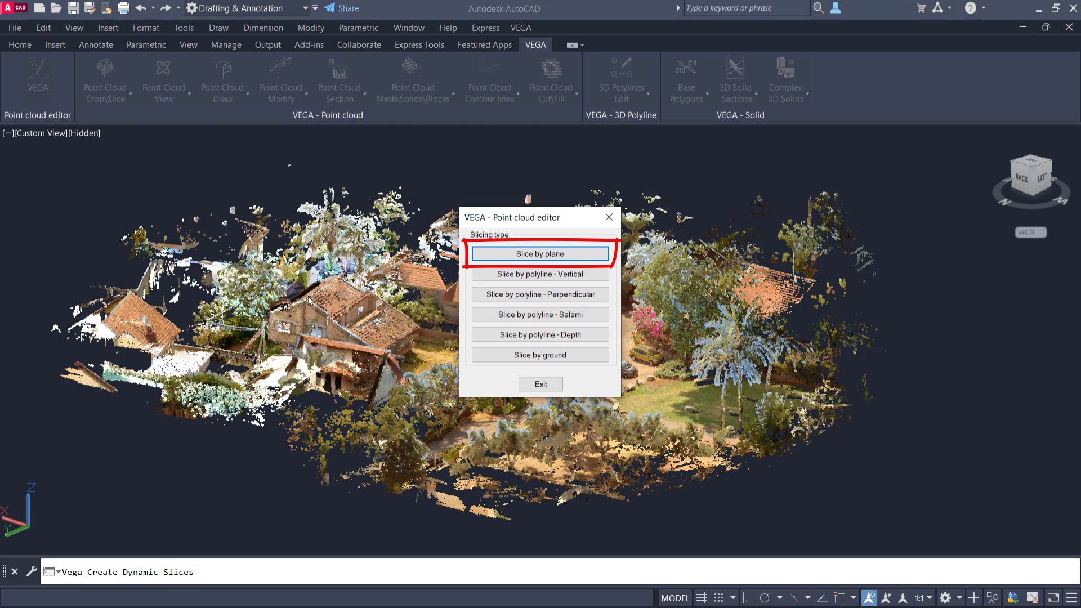
pyautogui.click(562, 254)
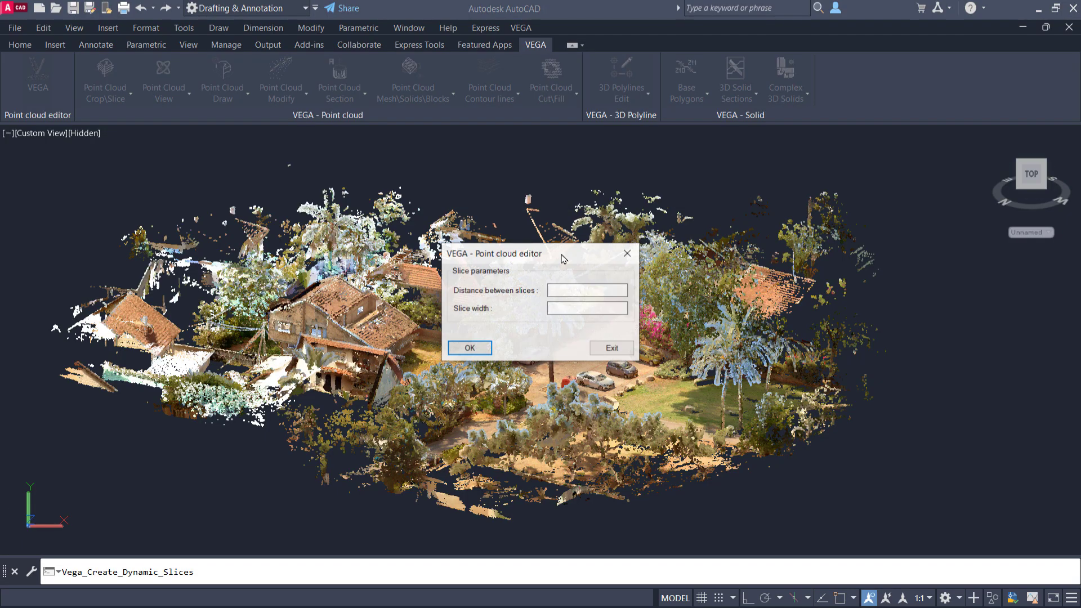
pyautogui.moveTo(582, 247); pyautogui.dragTo(575, 173)
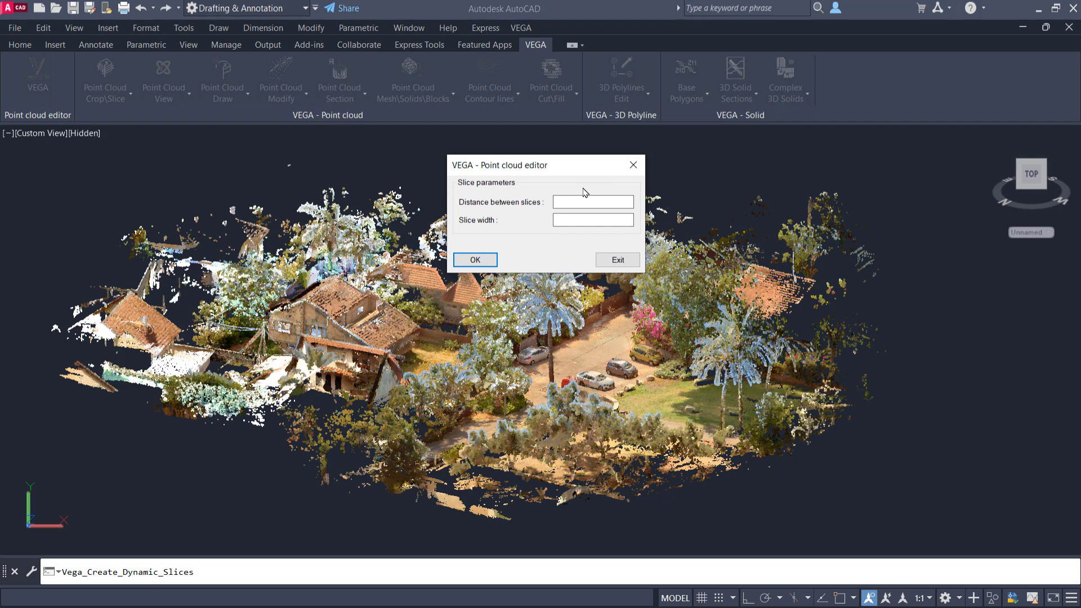
pyautogui.click(567, 200)
pyautogui.write('0.2')
pyautogui.click(569, 221)
pyautogui.write('0.05')
pyautogui.click(485, 260)
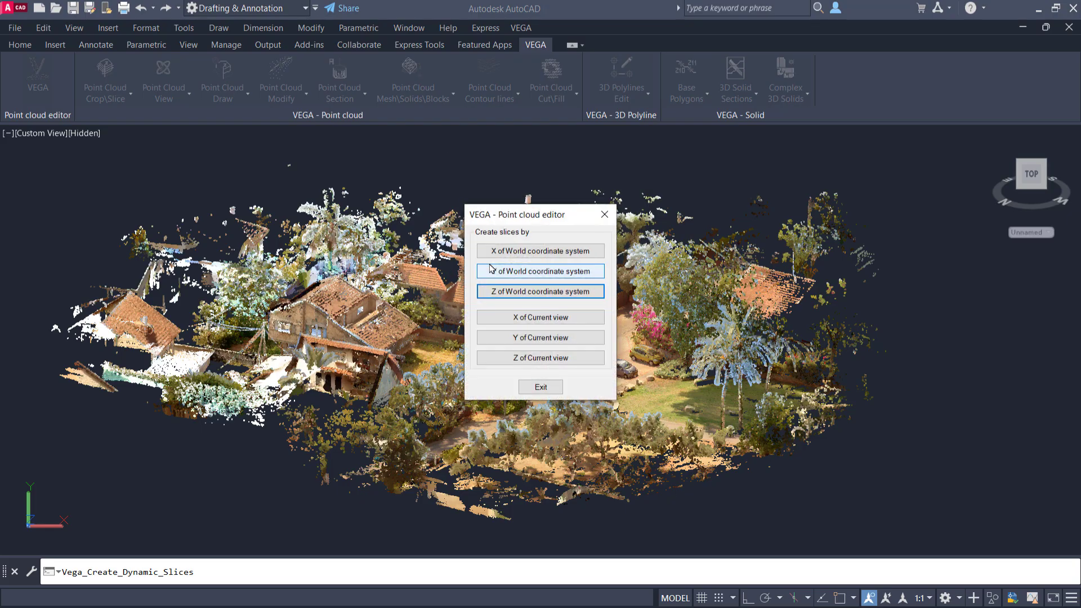
# Step: Create the slices along Z of the world coordinate system, with a slice region enclosing the whole point cloud in front view
pyautogui.moveTo(553, 217); pyautogui.dragTo(564, 170)
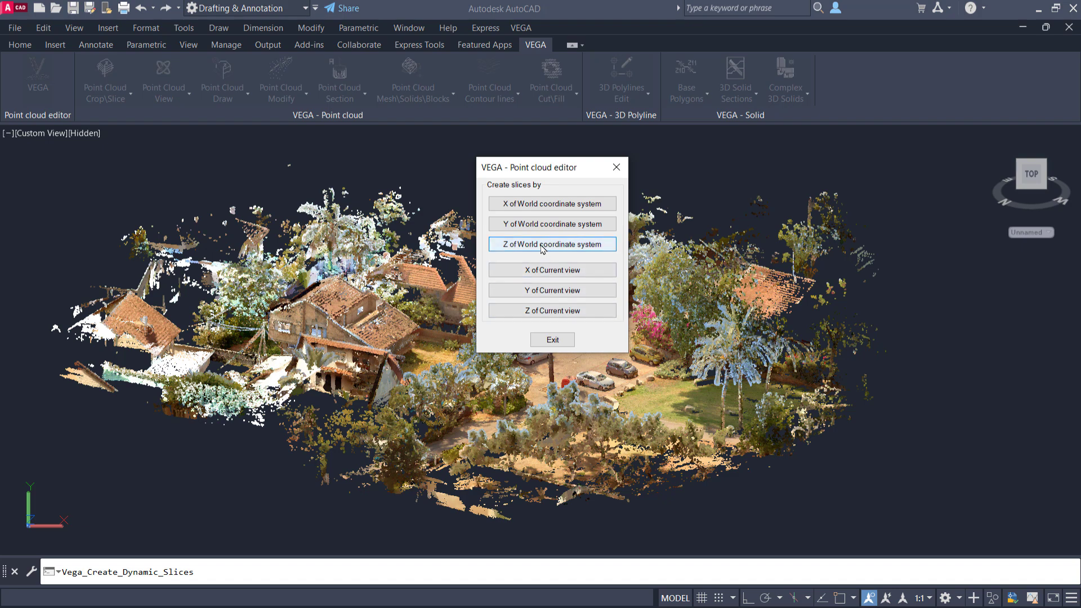
pyautogui.click(583, 249)
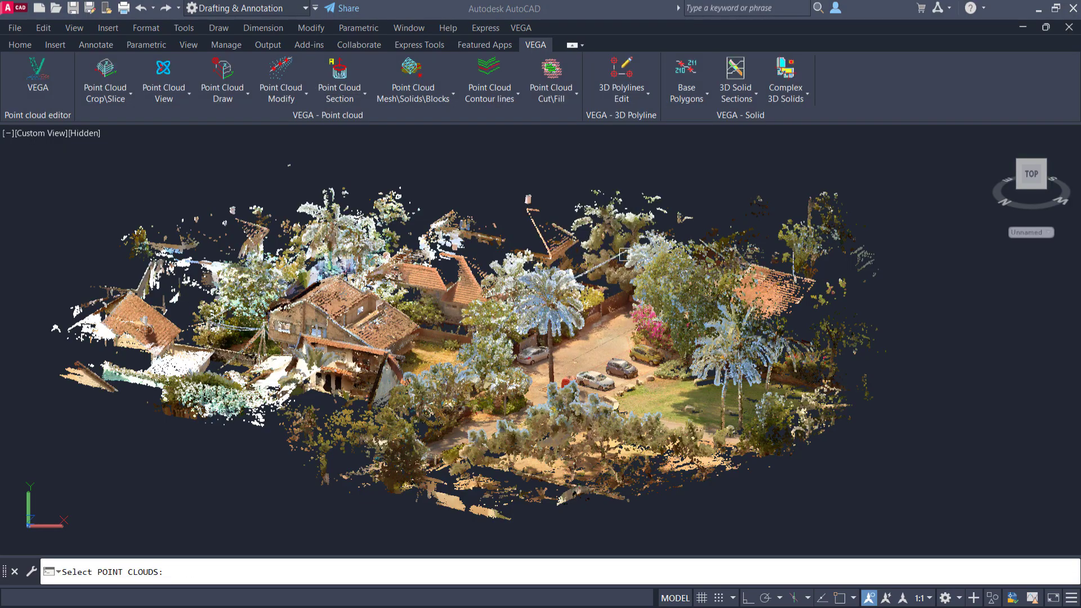
pyautogui.rightClick(655, 232)
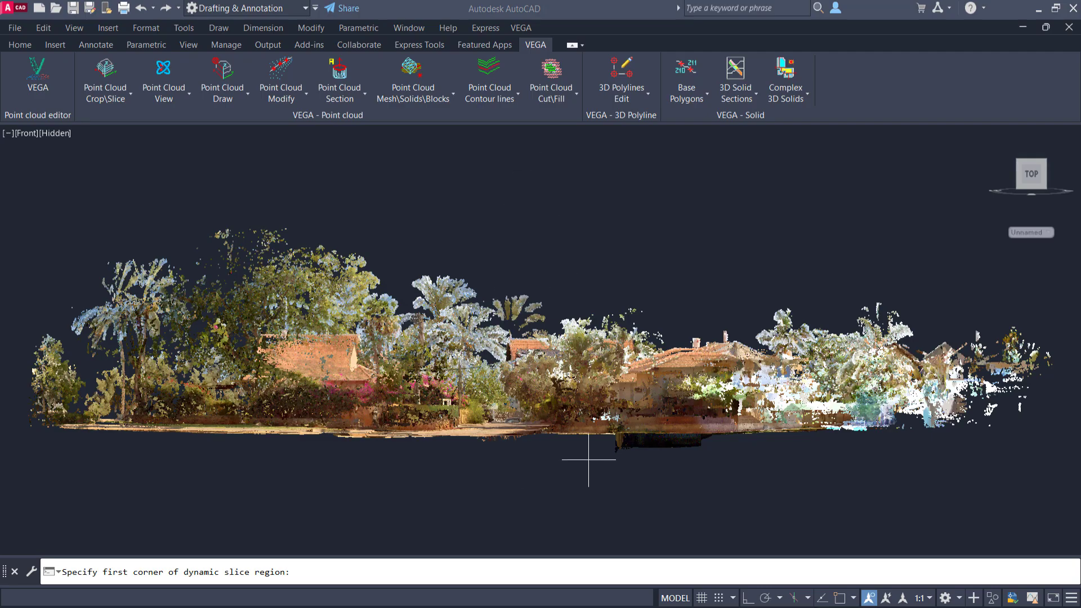
pyautogui.scroll(-3, 586, 446)
pyautogui.scroll(2, 591, 443)
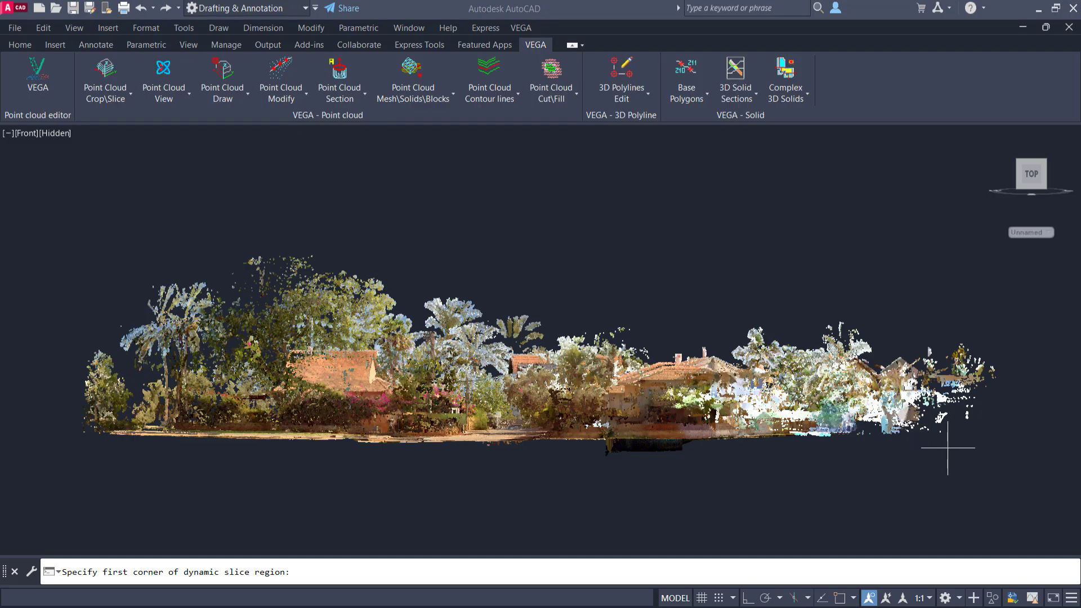
pyautogui.click(1005, 456)
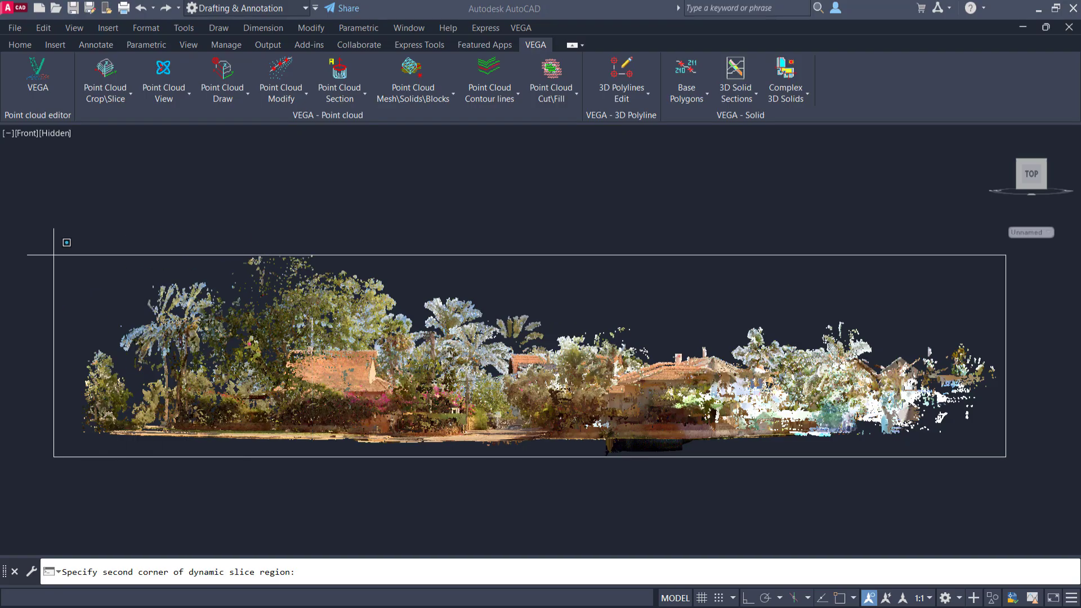
pyautogui.click(63, 251)
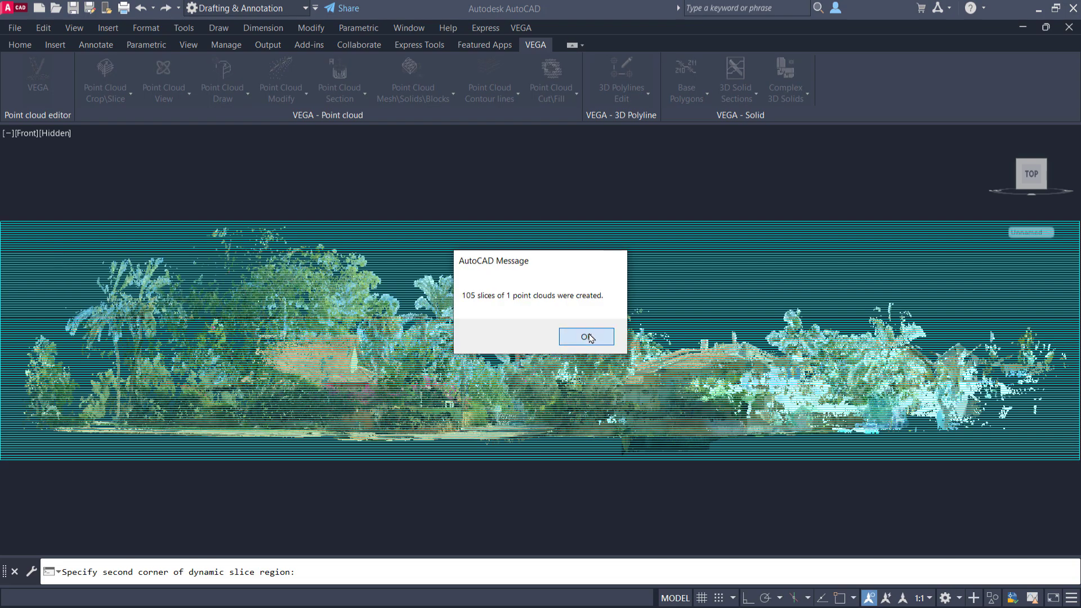
pyautogui.click(581, 336)
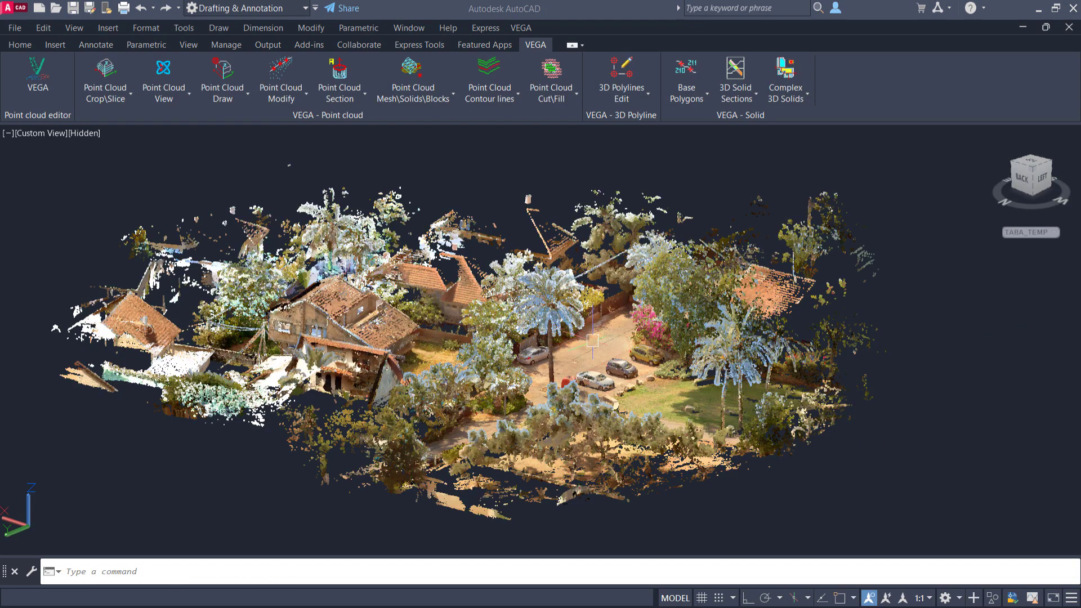
# Step: Browse the point cloud's dynamic slices, advancing one by one from the first slice down to slice 68
pyautogui.moveTo(593, 341); pyautogui.dragTo(616, 355, button='middle')
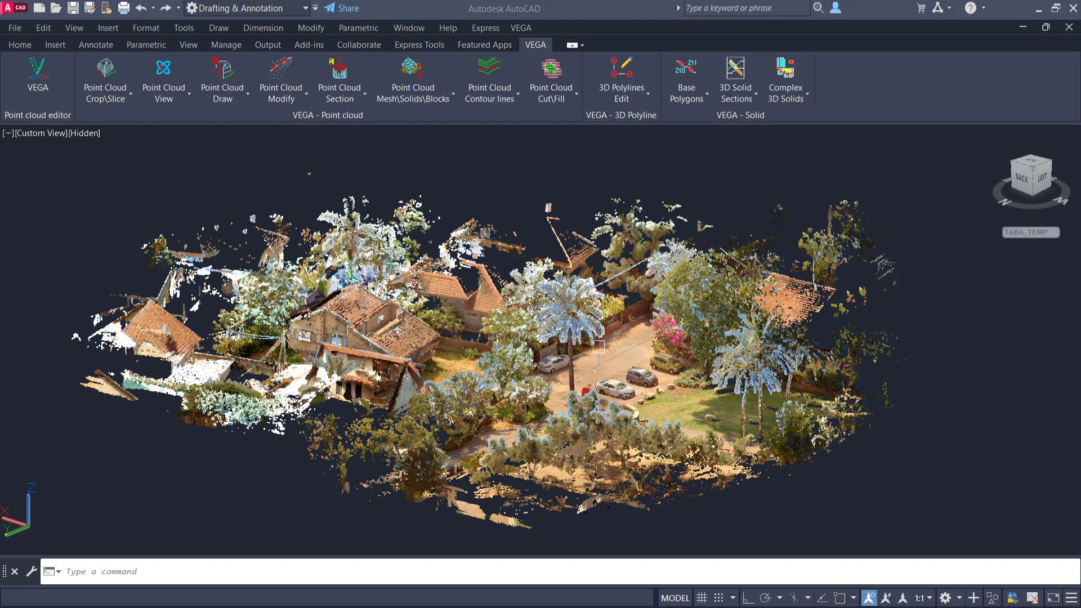
pyautogui.click(114, 98)
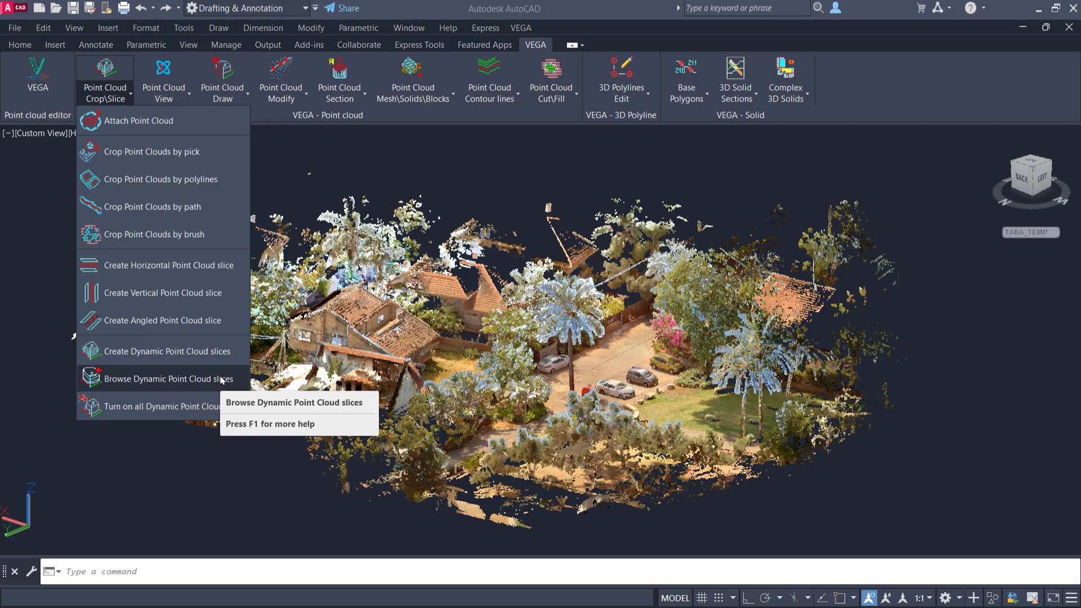
pyautogui.click(226, 380)
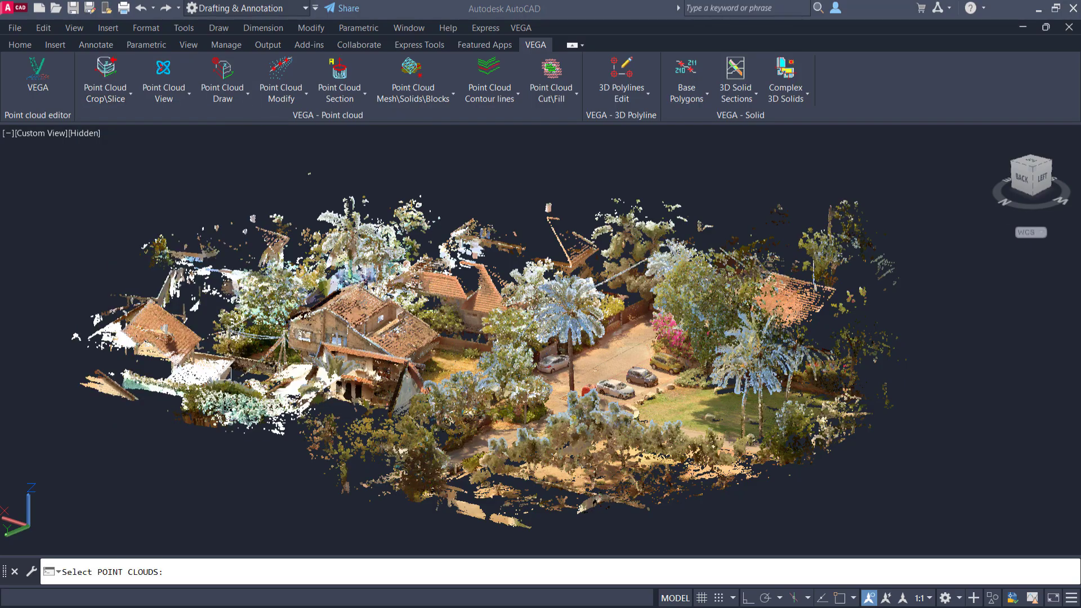
pyautogui.click(557, 312)
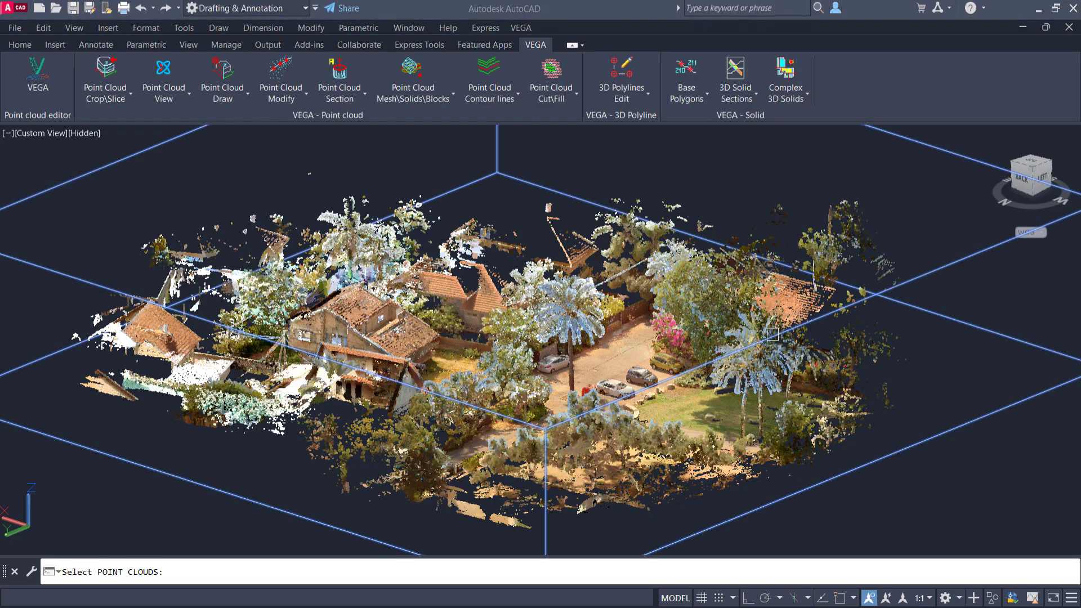
pyautogui.press('Return')
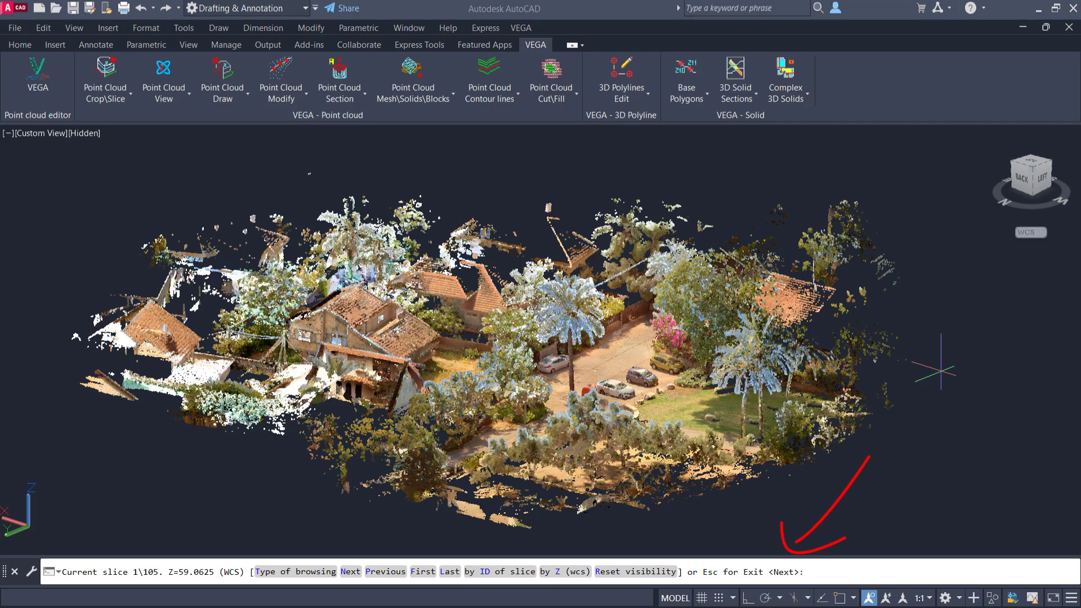
pyautogui.press('Return')
pyautogui.press('Return')
pyautogui.press('Return')
pyautogui.press('Return')
pyautogui.press('Return')
pyautogui.press('Return')
pyautogui.press('Return')
pyautogui.press('Return')
pyautogui.press('Return')
pyautogui.press('Return')
pyautogui.press('Return')
pyautogui.press('Return')
pyautogui.press('Return')
pyautogui.press('Return')
pyautogui.press('Return')
pyautogui.press('Return')
pyautogui.press('Return')
pyautogui.press('Return')
pyautogui.press('Return')
pyautogui.press('Return')
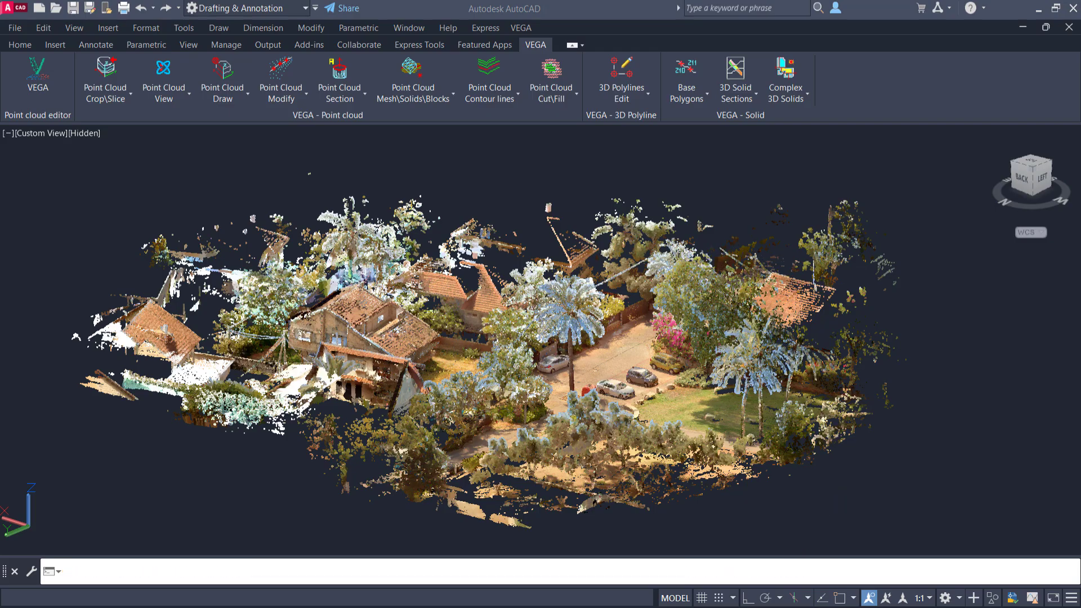
pyautogui.press('Return')
pyautogui.press('Return')
pyautogui.press('Return')
pyautogui.press('Return')
pyautogui.press('Return')
pyautogui.press('Return')
pyautogui.press('Return')
pyautogui.press('Return')
pyautogui.press('Return')
pyautogui.press('Return')
pyautogui.press('Return')
pyautogui.press('Return')
pyautogui.press('Return')
pyautogui.press('Return')
pyautogui.press('Return')
pyautogui.press('Return')
pyautogui.press('Return')
pyautogui.press('Return')
pyautogui.press('Return')
pyautogui.press('Return')
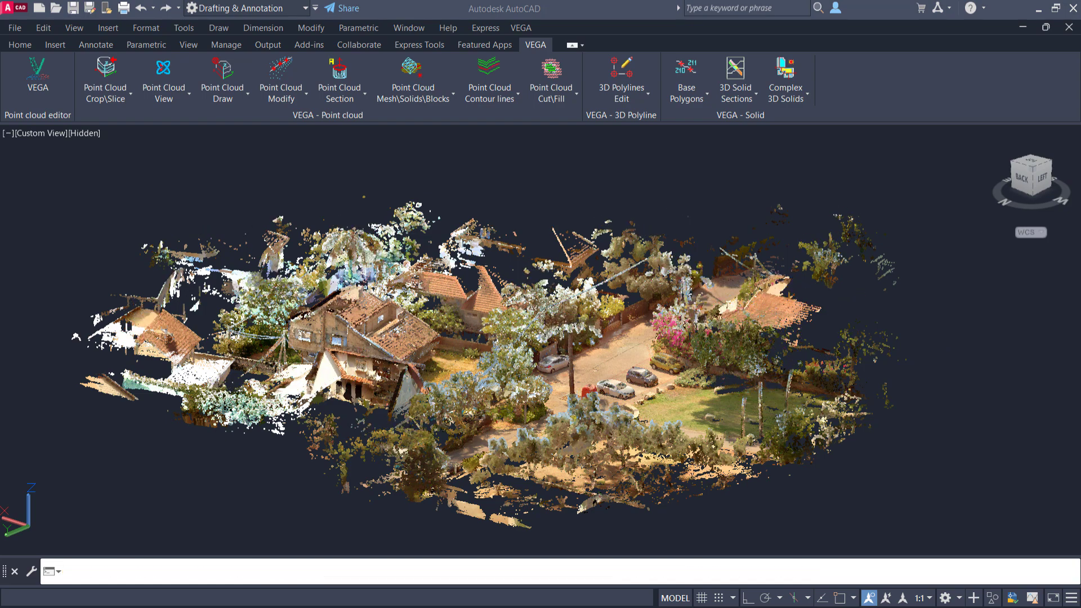
pyautogui.press('Return')
pyautogui.press('Return')
pyautogui.press('Return')
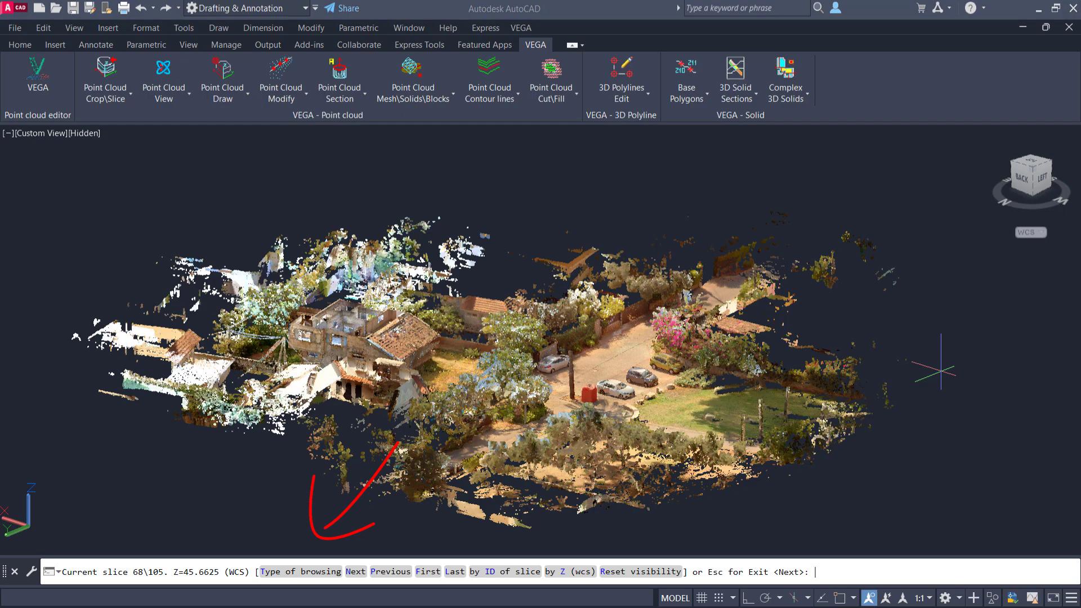
# Step: Browse back through the previous slices up to slice 58
pyautogui.write('p')
pyautogui.press('Return')
pyautogui.press('Return')
pyautogui.press('Return')
pyautogui.press('Return')
pyautogui.press('Return')
pyautogui.press('Return')
pyautogui.press('Return')
pyautogui.press('Return')
pyautogui.press('Return')
pyautogui.press('Return')
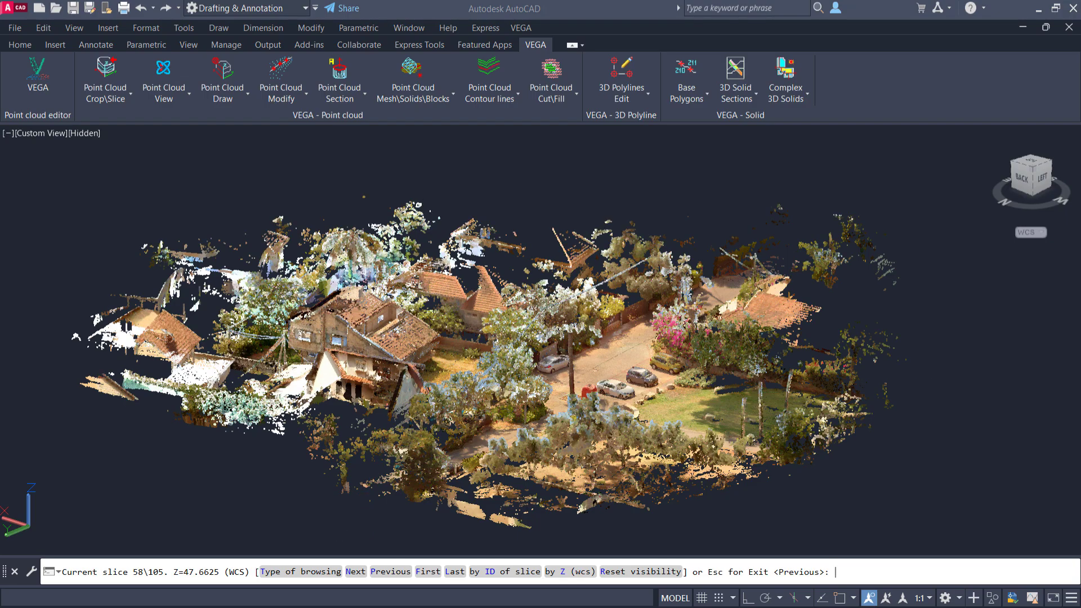
# Step: Switch the browsing direction back to Next and advance through the slices to slice 93
pyautogui.write('n')
pyautogui.press('Return')
pyautogui.press('Return')
pyautogui.press('Return')
pyautogui.press('Return')
pyautogui.press('Return')
pyautogui.press('Return')
pyautogui.press('Return')
pyautogui.press('Return')
pyautogui.press('Return')
pyautogui.press('Return')
pyautogui.press('Return')
pyautogui.press('Return')
pyautogui.press('Return')
pyautogui.press('Return')
pyautogui.press('Return')
pyautogui.press('Return')
pyautogui.press('Return')
pyautogui.press('Return')
pyautogui.press('Return')
pyautogui.press('Return')
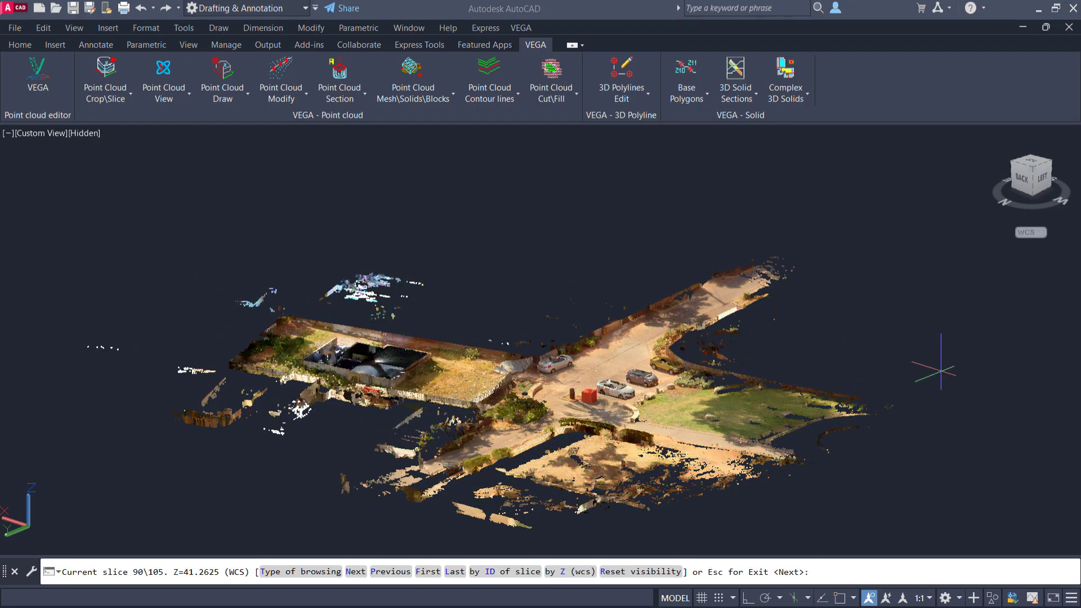
pyautogui.press('Return')
pyautogui.press('Return')
pyautogui.press('Return')
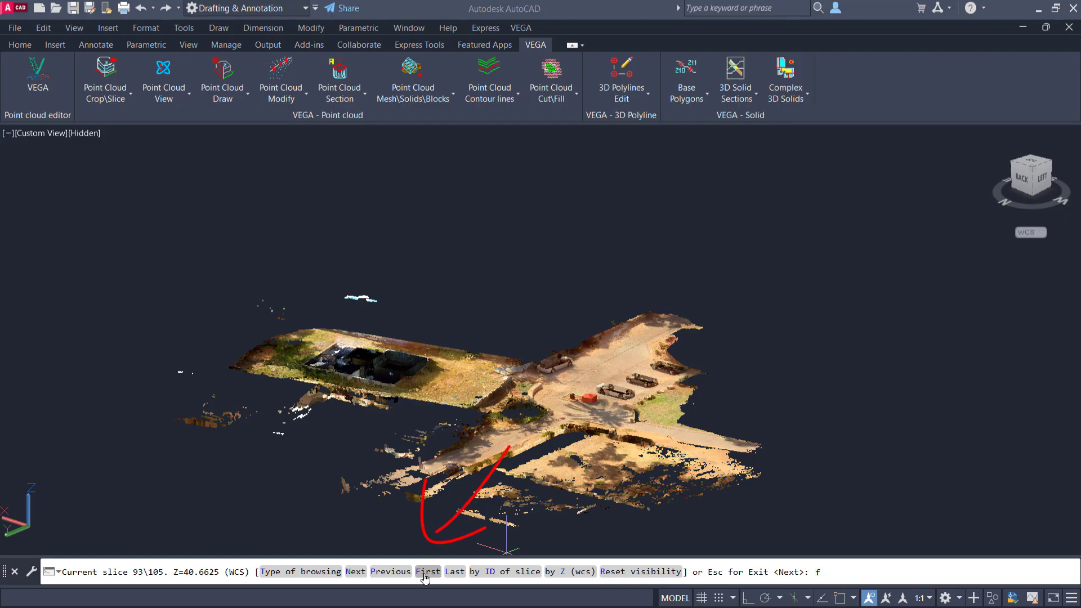
# Step: Jump to the first slice and on to the last one, and end the slice browsing
pyautogui.press('Escape')
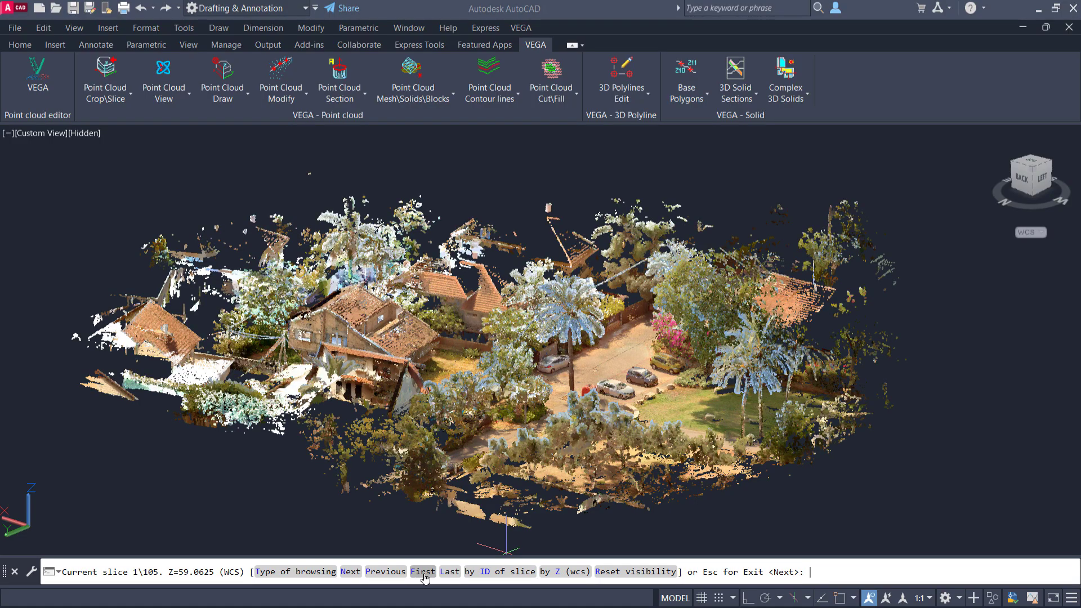
pyautogui.click(458, 572)
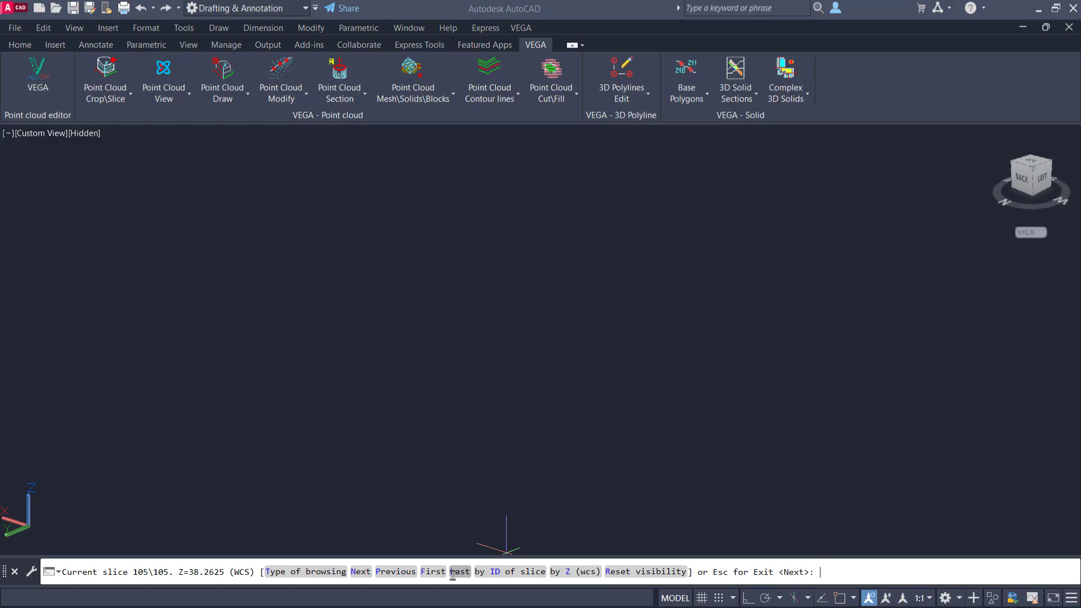
pyautogui.press('Escape')
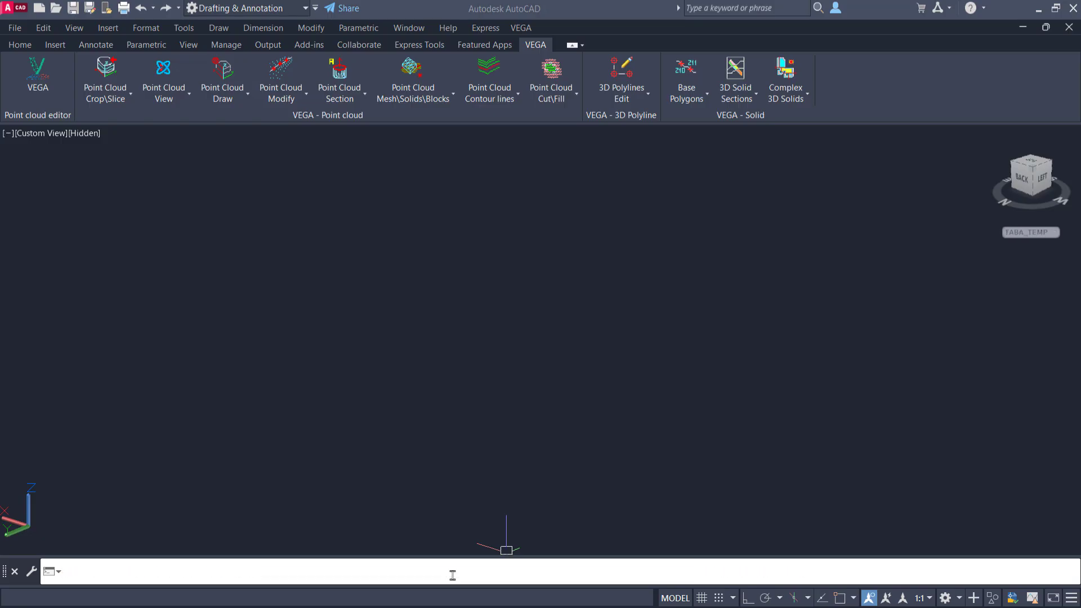
# Step: Turn on all dynamic point cloud slices to restore the full cloud
pyautogui.click(107, 99)
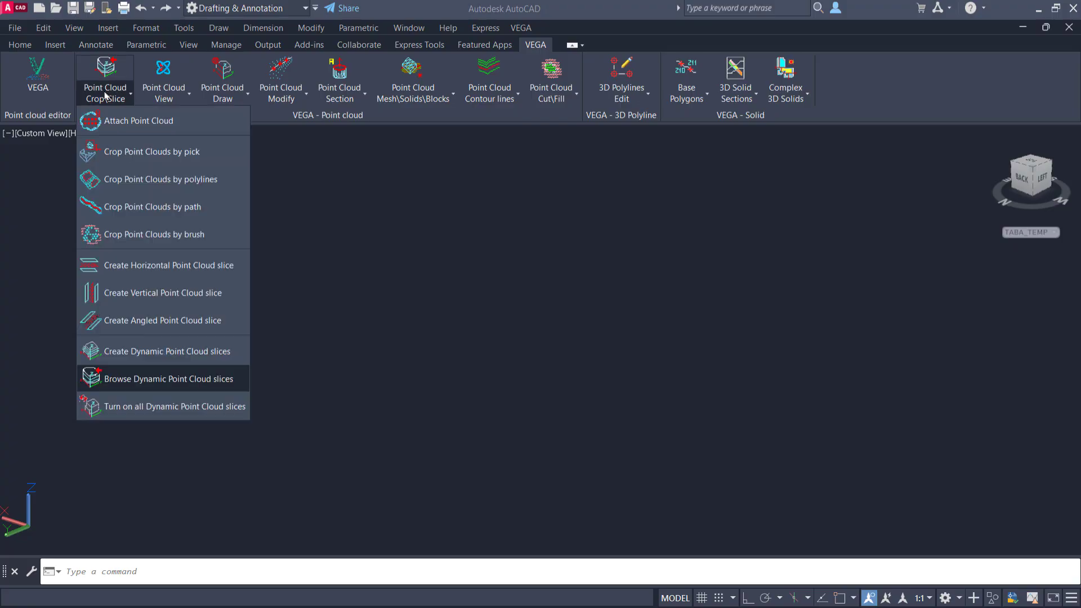
pyautogui.click(197, 407)
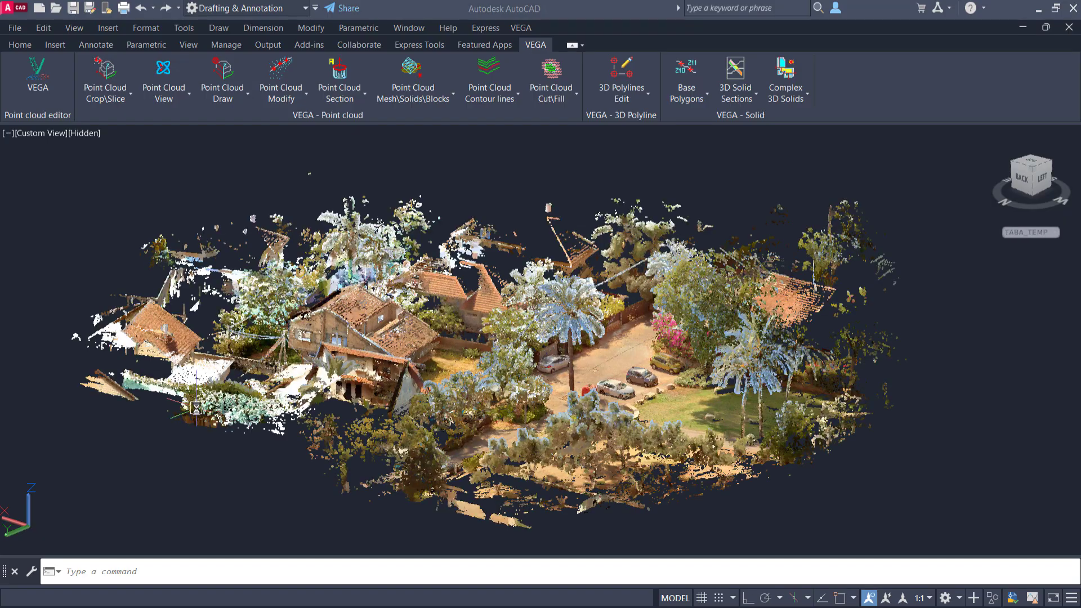
# Step: Browse the dynamic slices again, going to the first slice and to the slice at world Z value 45
pyautogui.click(108, 98)
pyautogui.click(167, 379)
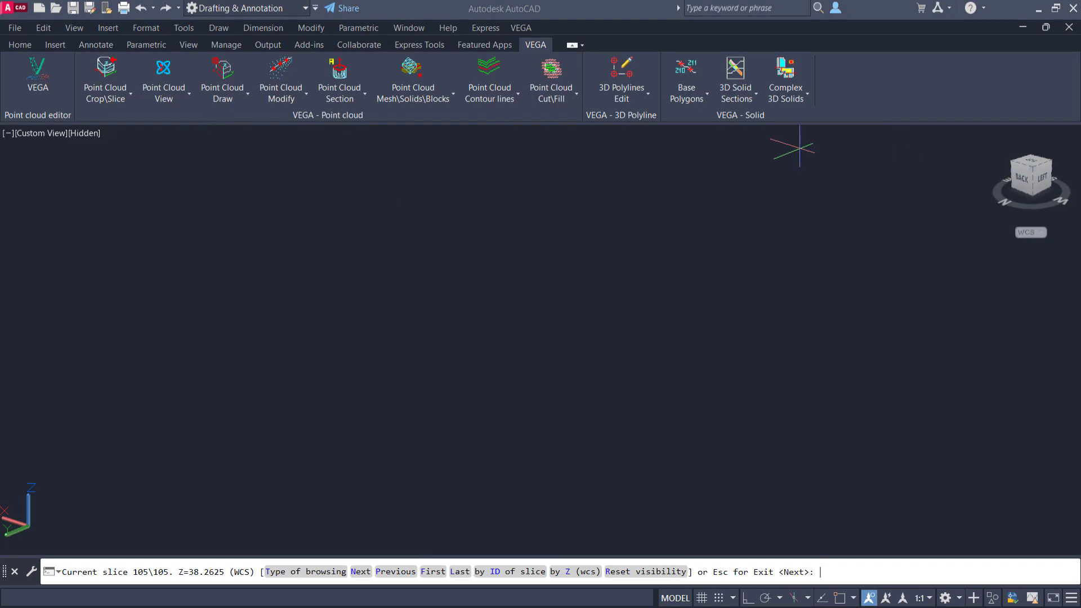
pyautogui.write('f')
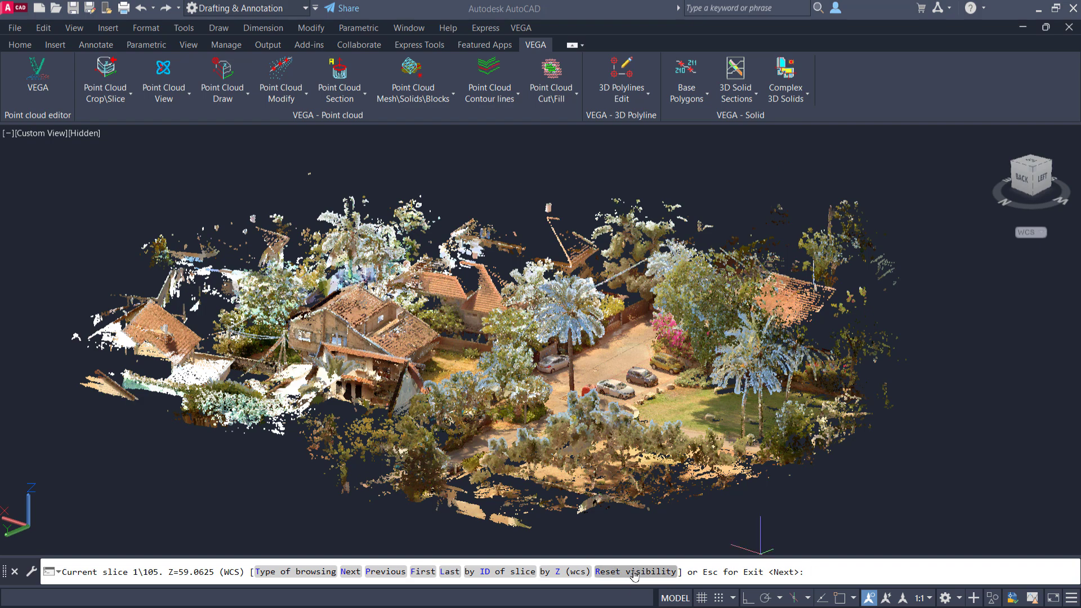
pyautogui.click(562, 572)
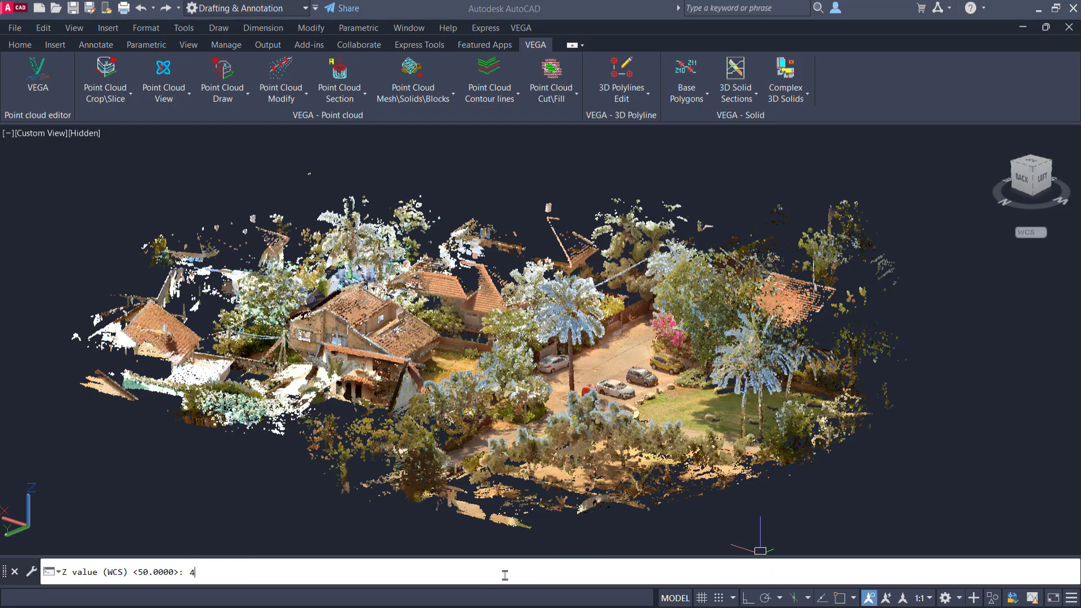
pyautogui.write('45')
pyautogui.press('Return')
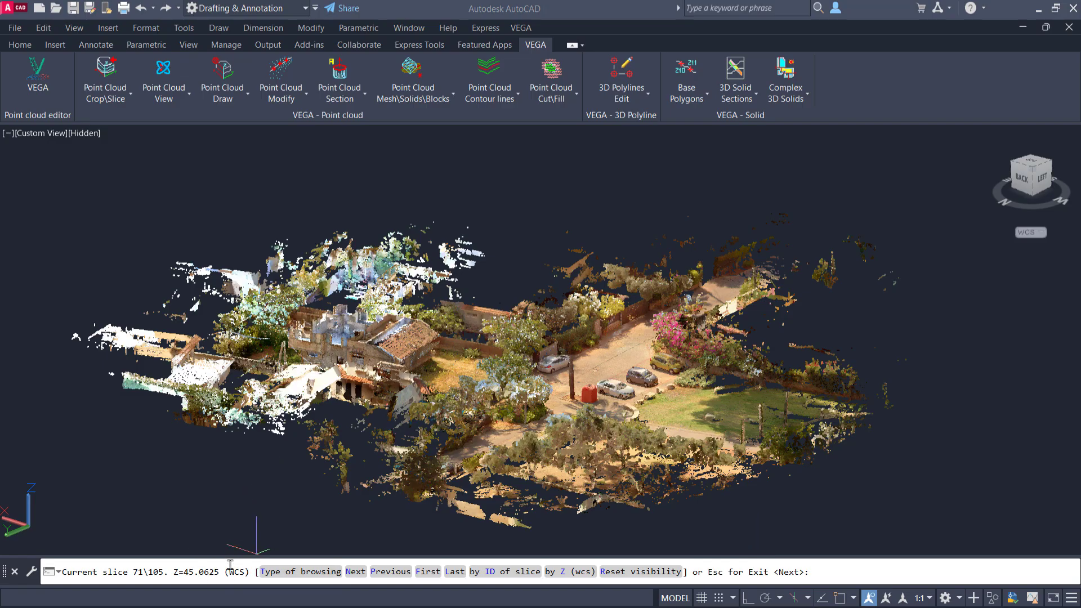
pyautogui.press('Escape')
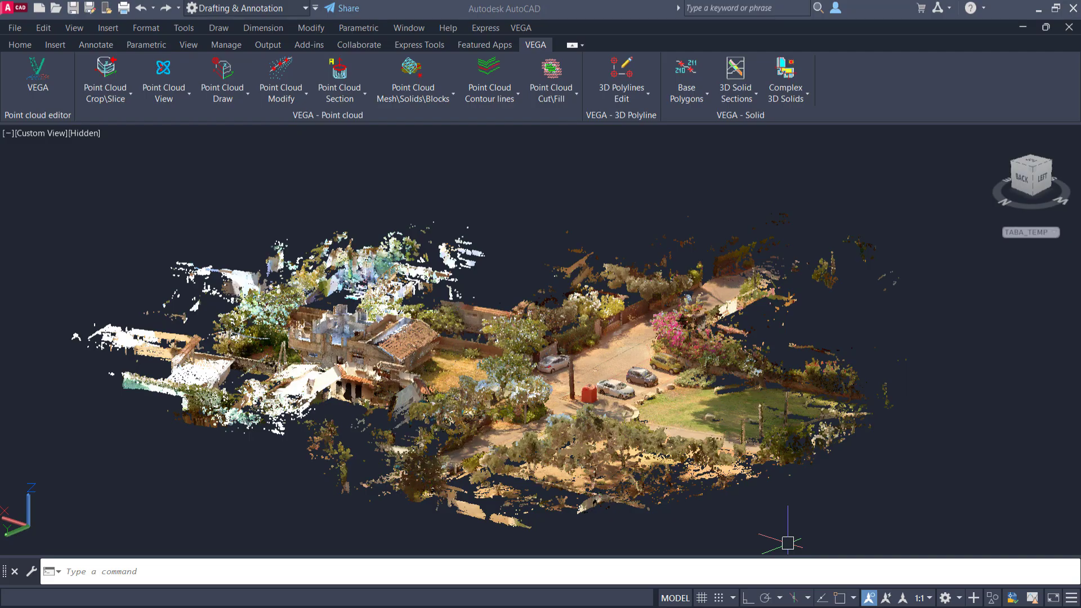
# Step: Turn all dynamic point cloud slices back on and show the house with the tiled roof from the top view
pyautogui.click(113, 99)
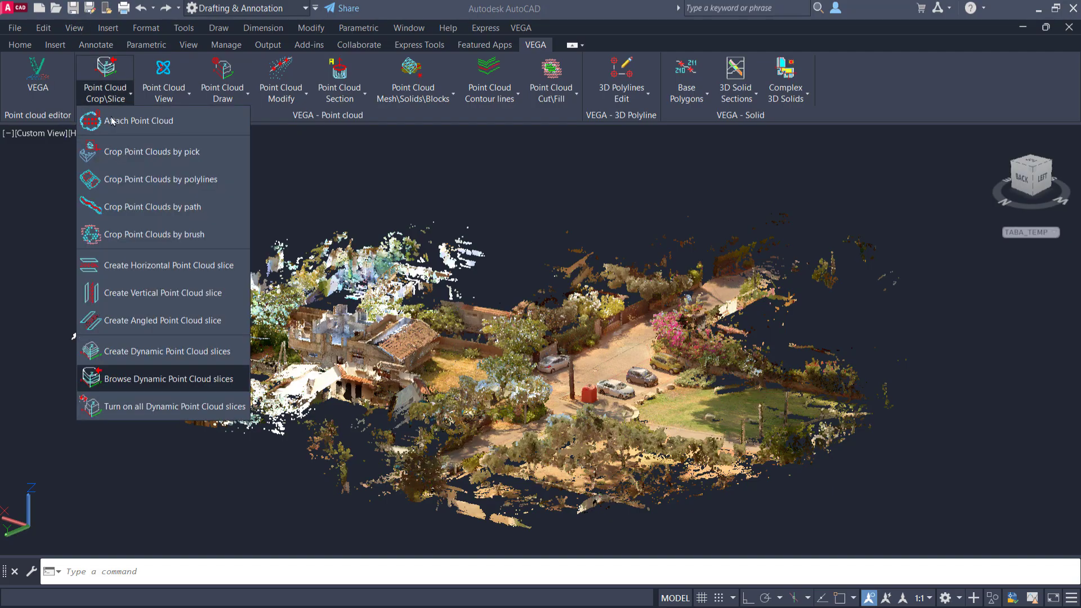
pyautogui.click(164, 407)
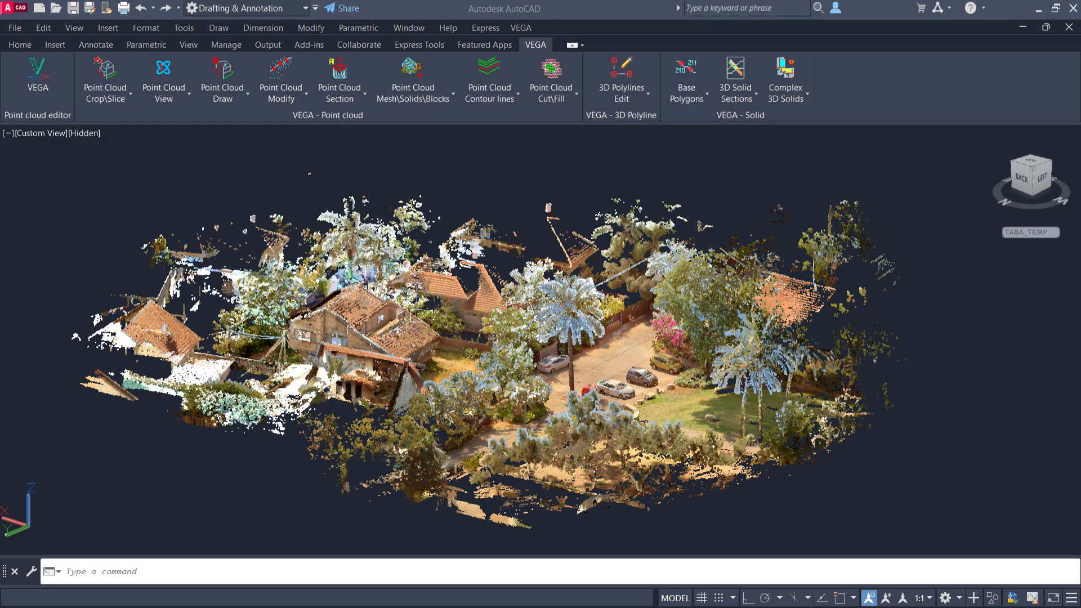
pyautogui.click(1032, 164)
pyautogui.scroll(5, 516, 336)
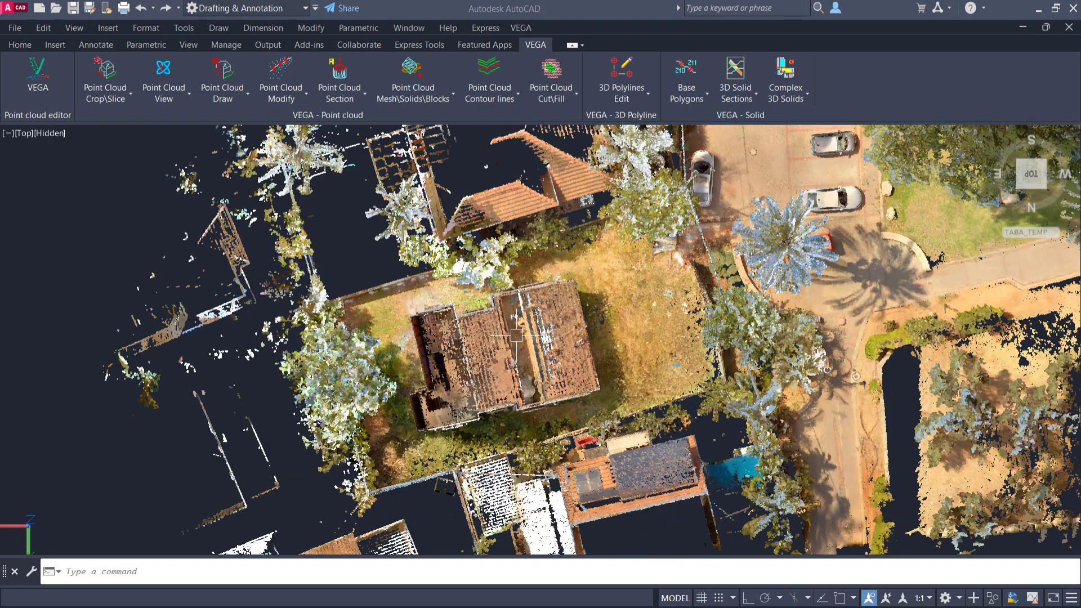
# Step: Set the point cloud's transparency to 89 in the top view of the house and street
pyautogui.moveTo(517, 336); pyautogui.dragTo(425, 384, button='middle')
pyautogui.scroll(-1, 521, 329)
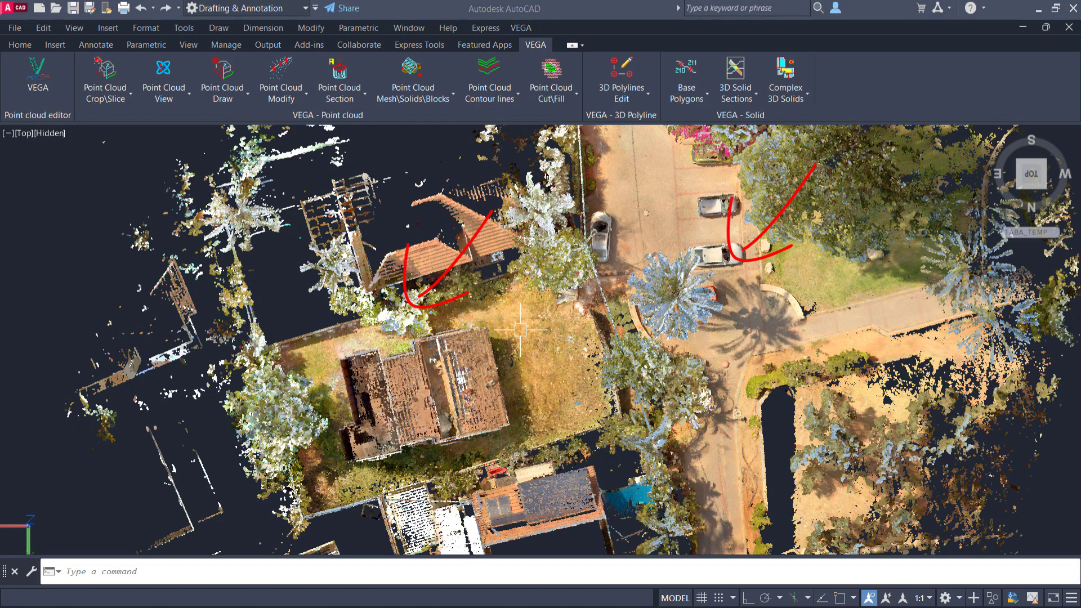
pyautogui.click(616, 328)
pyautogui.moveTo(182, 98); pyautogui.dragTo(261, 109)
pyautogui.press('Escape')
# Step: Draw a closed four-sided polyline around the house with the tiled roof
pyautogui.write('pl')
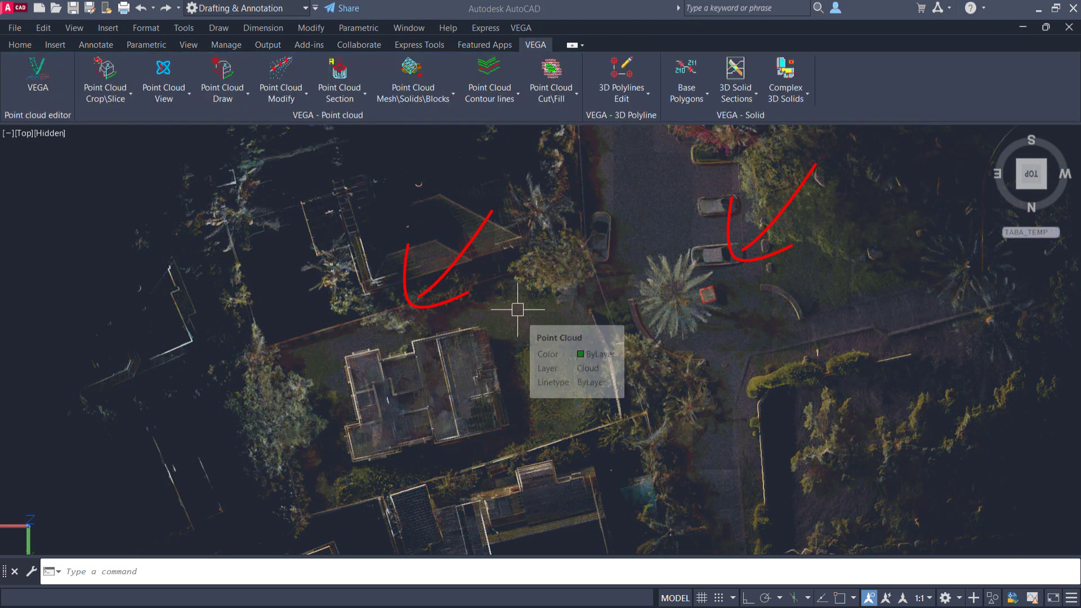
pyautogui.press('Return')
pyautogui.click(496, 317)
pyautogui.click(314, 354)
pyautogui.click(337, 470)
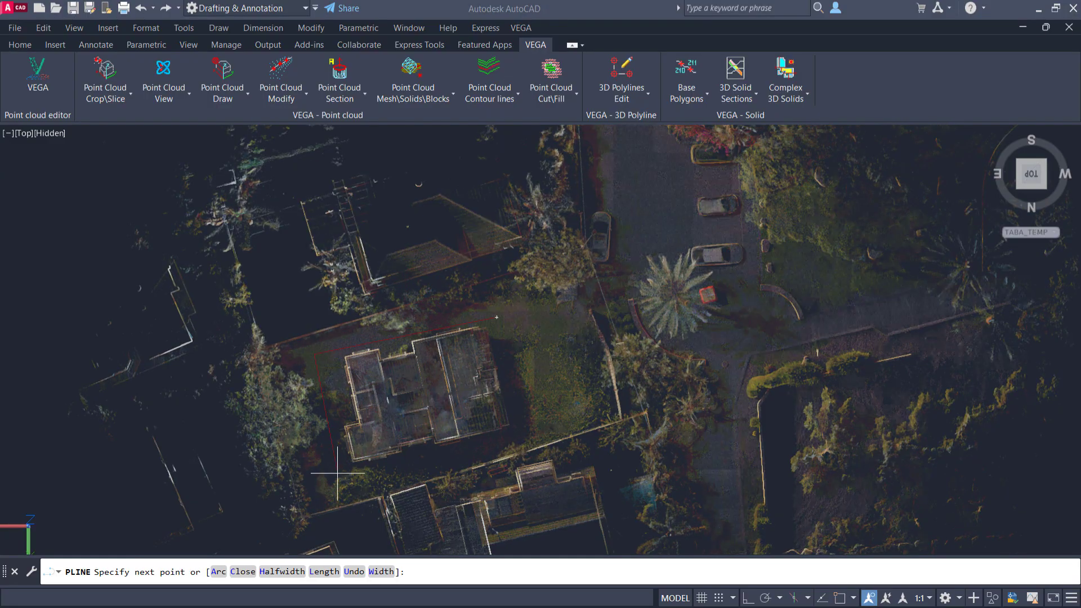
pyautogui.click(524, 431)
pyautogui.write('c')
pyautogui.press('Return')
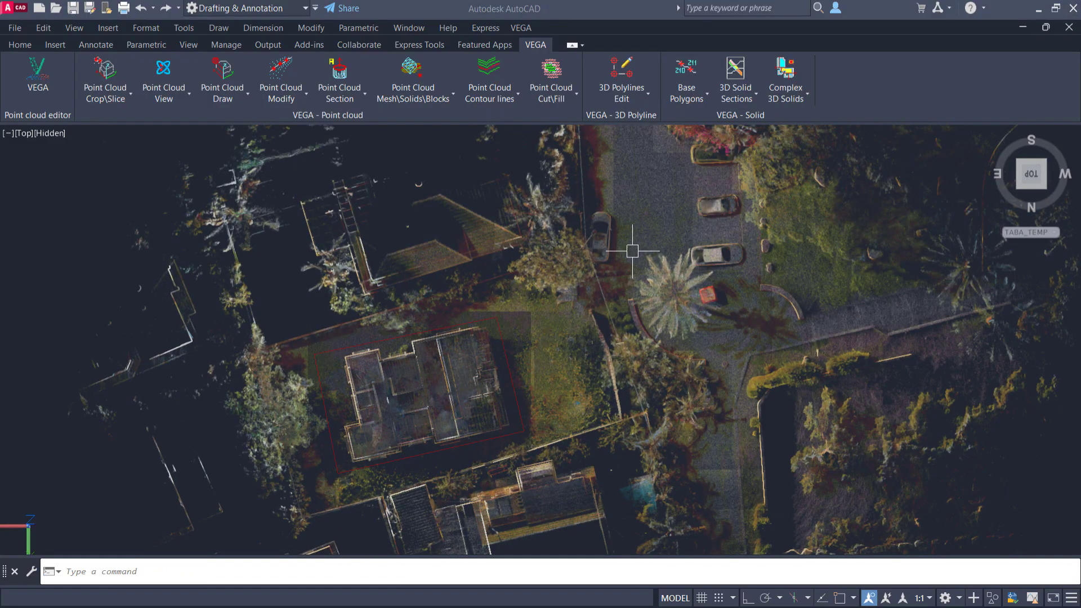
# Step: Draw a closed seven-point polyline around the palm tree, the red object beside it and the nearby parked car
pyautogui.press('Return')
pyautogui.click(635, 251)
pyautogui.click(735, 231)
pyautogui.click(754, 242)
pyautogui.click(737, 299)
pyautogui.click(709, 356)
pyautogui.click(648, 339)
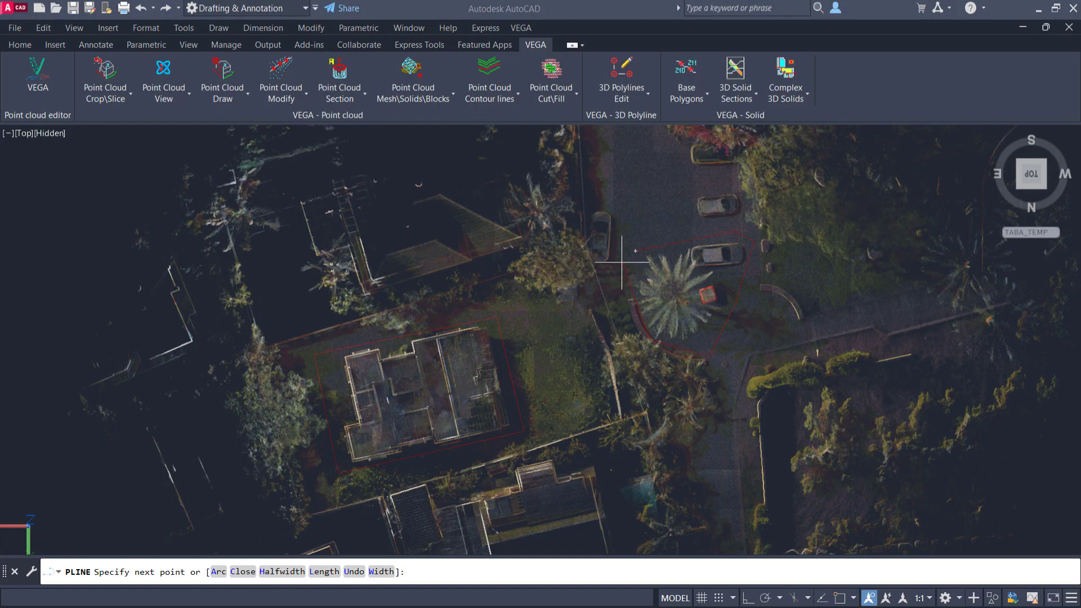
pyautogui.click(632, 290)
pyautogui.write('c')
pyautogui.press('Return')
# Step: Set the point cloud's transparency back to 0
pyautogui.click(603, 304)
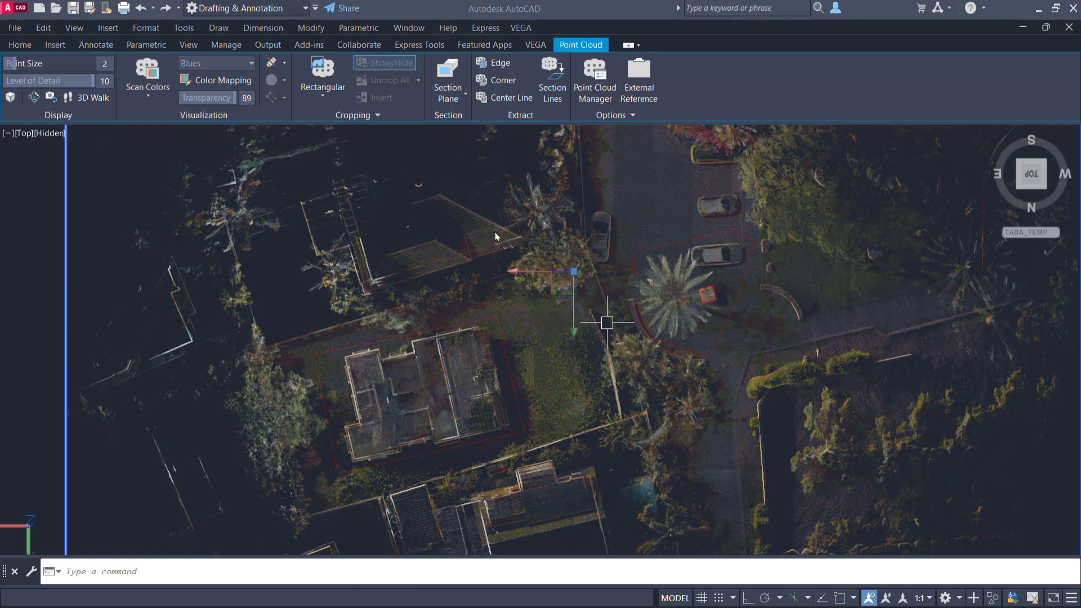
pyautogui.press('Escape')
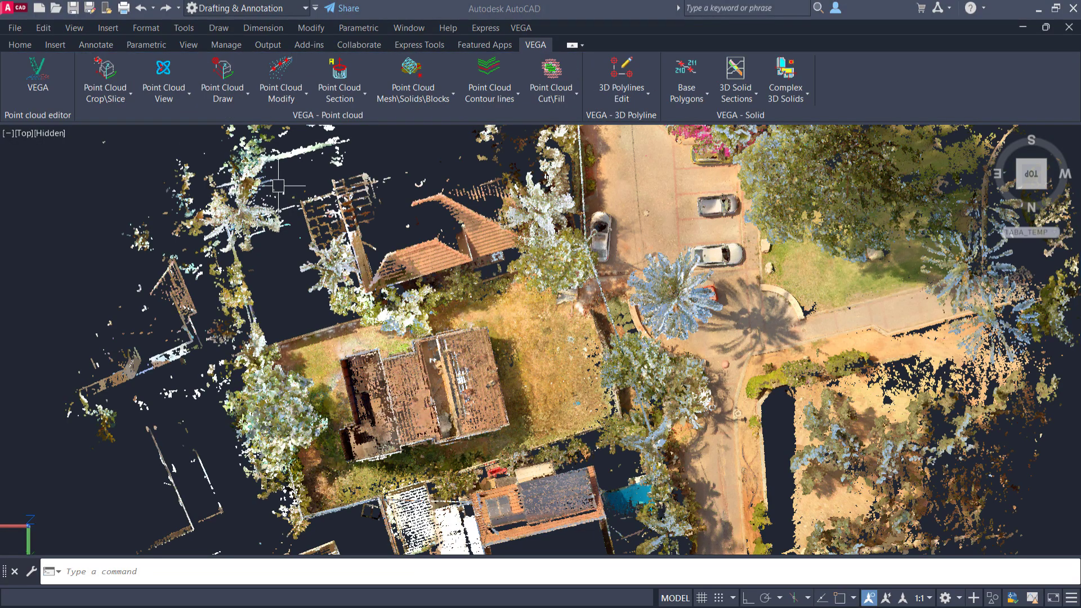
# Step: Crop the point cloud by the two closed polylines, keeping both the external and internal crop
pyautogui.click(106, 97)
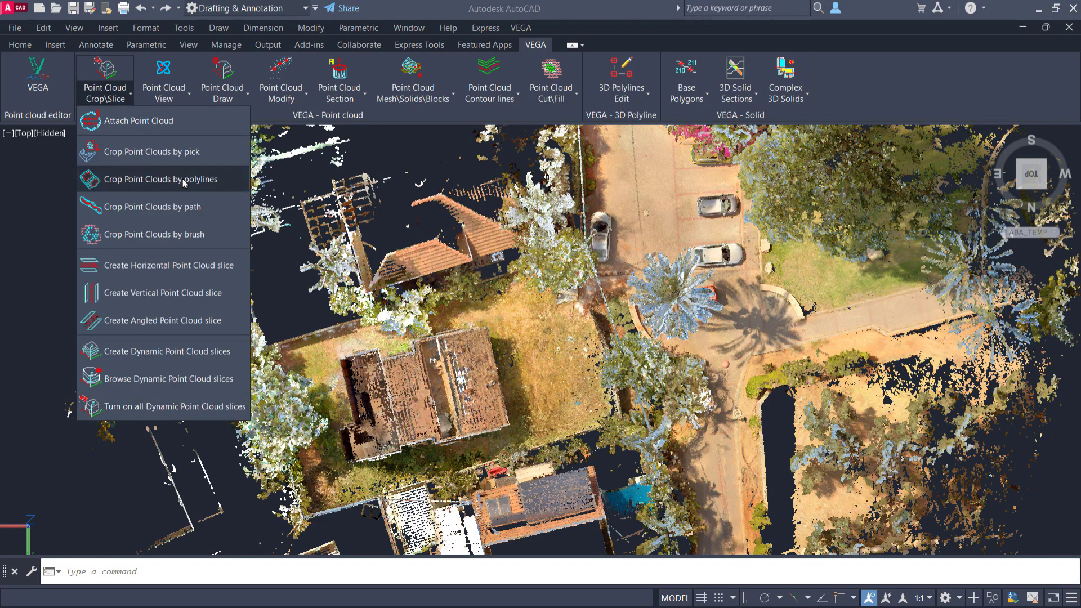
pyautogui.click(184, 180)
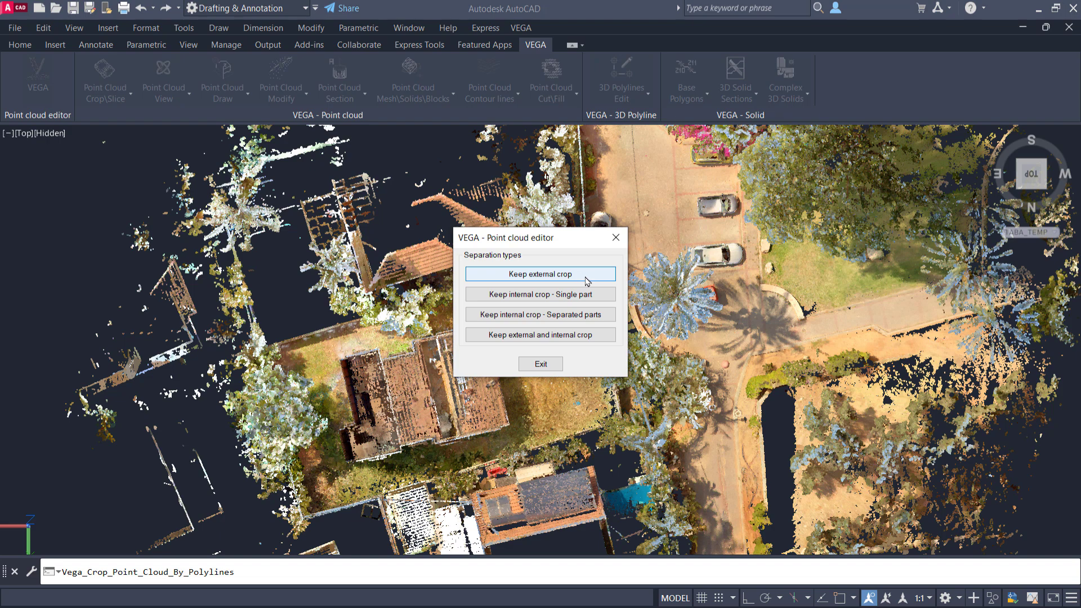
pyautogui.click(577, 336)
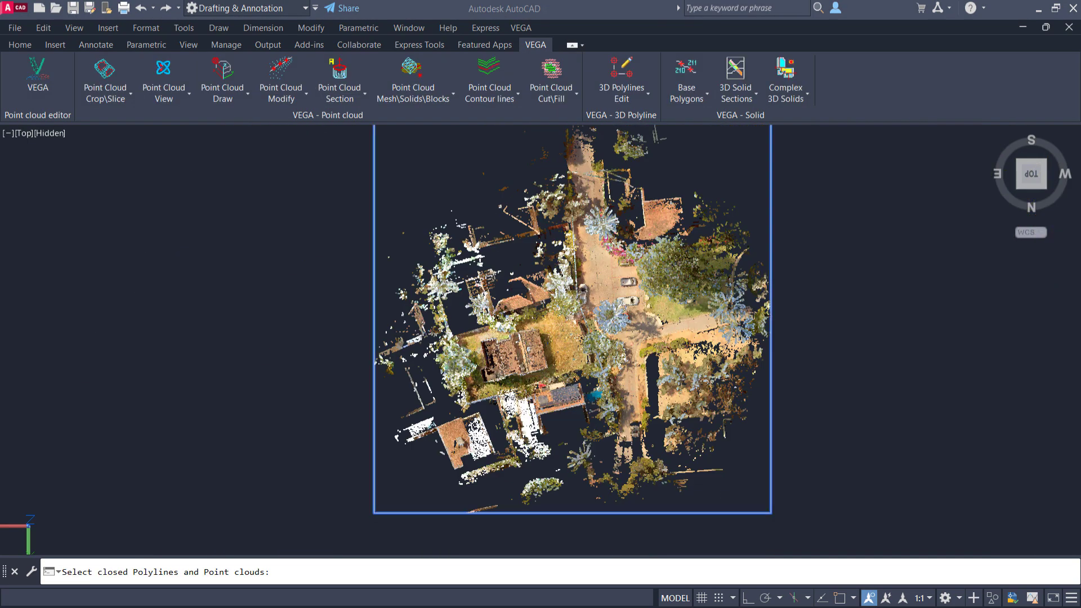
pyautogui.click(466, 344)
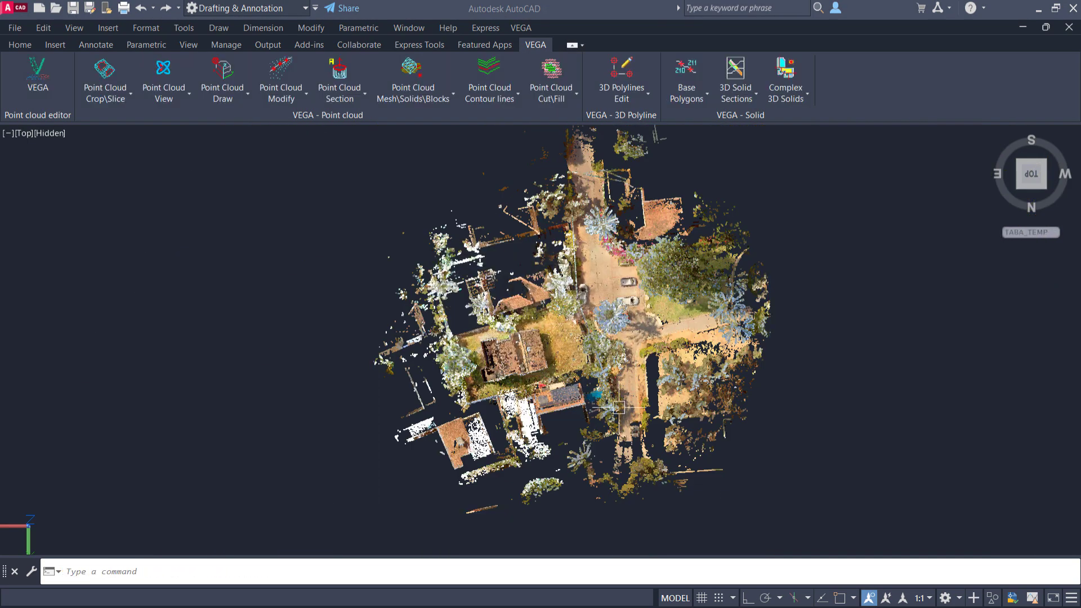
# Step: Delete the external point cloud to isolate the cropped house and palm tree, and undo the deletion
pyautogui.keyDown('shift'); pyautogui.moveTo(540, 344); pyautogui.dragTo(563, 337, button='middle'); pyautogui.keyUp('shift')
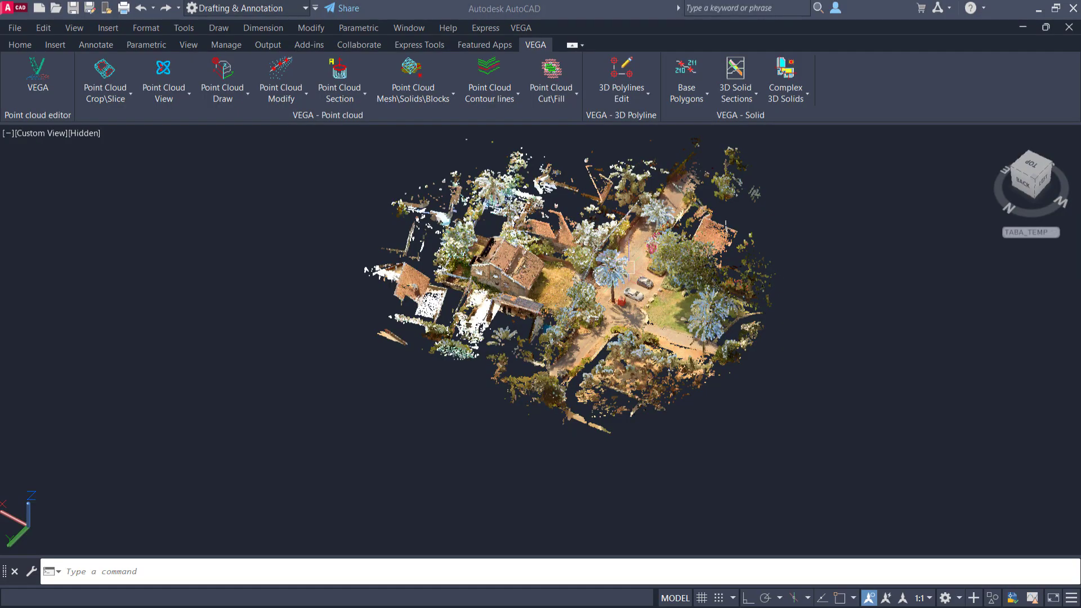
pyautogui.click(722, 307)
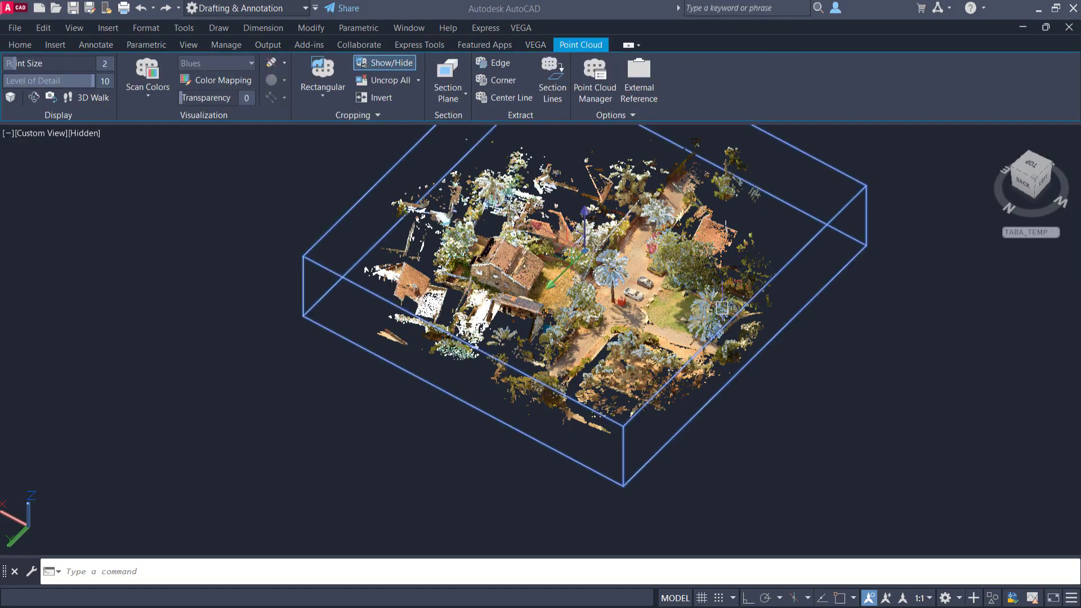
pyautogui.press('Delete')
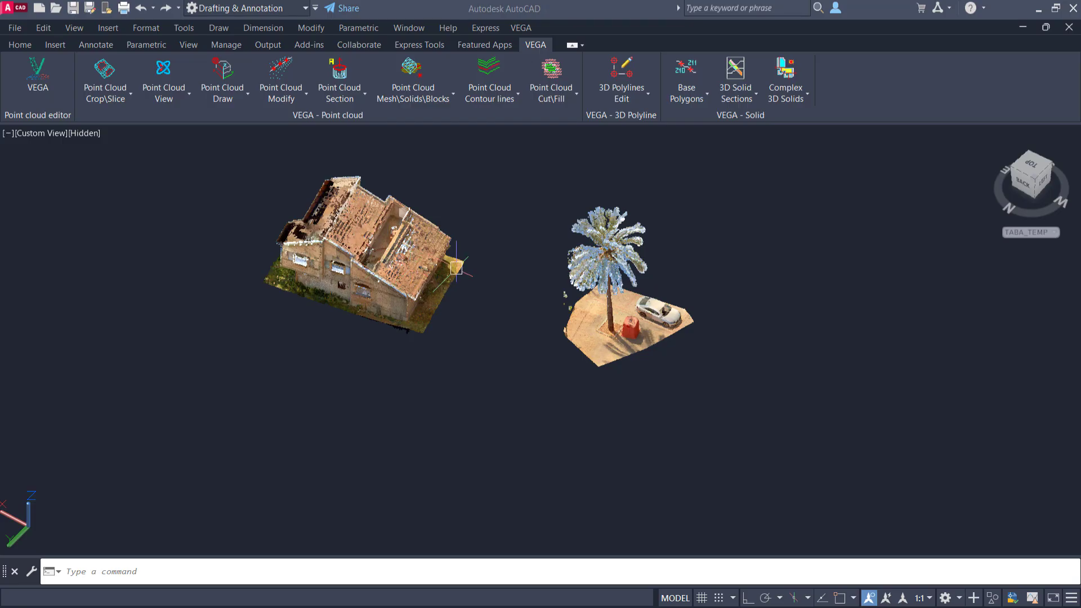
pyautogui.hotkey('ctrl', 'z')
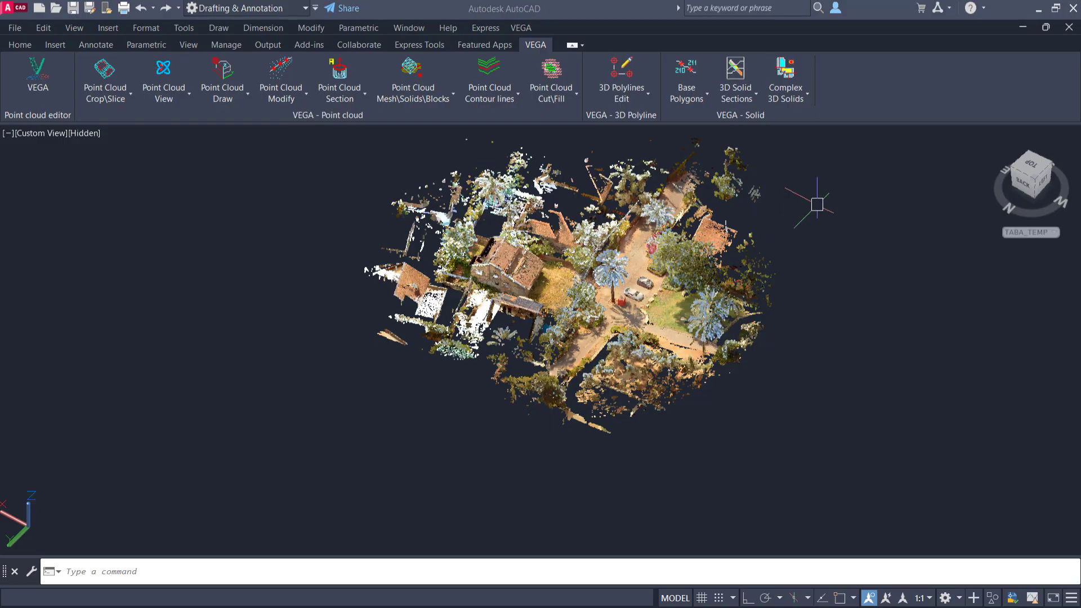
# Step: Set up new dynamic point cloud slices with a distance between slices of 0.3
pyautogui.click(112, 100)
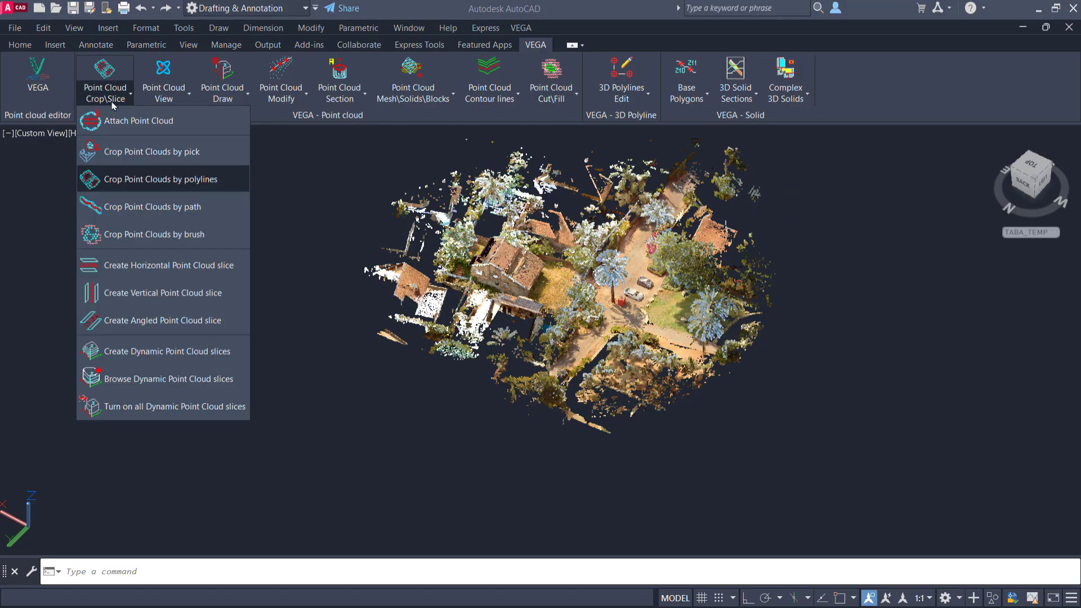
pyautogui.click(168, 352)
pyautogui.click(539, 253)
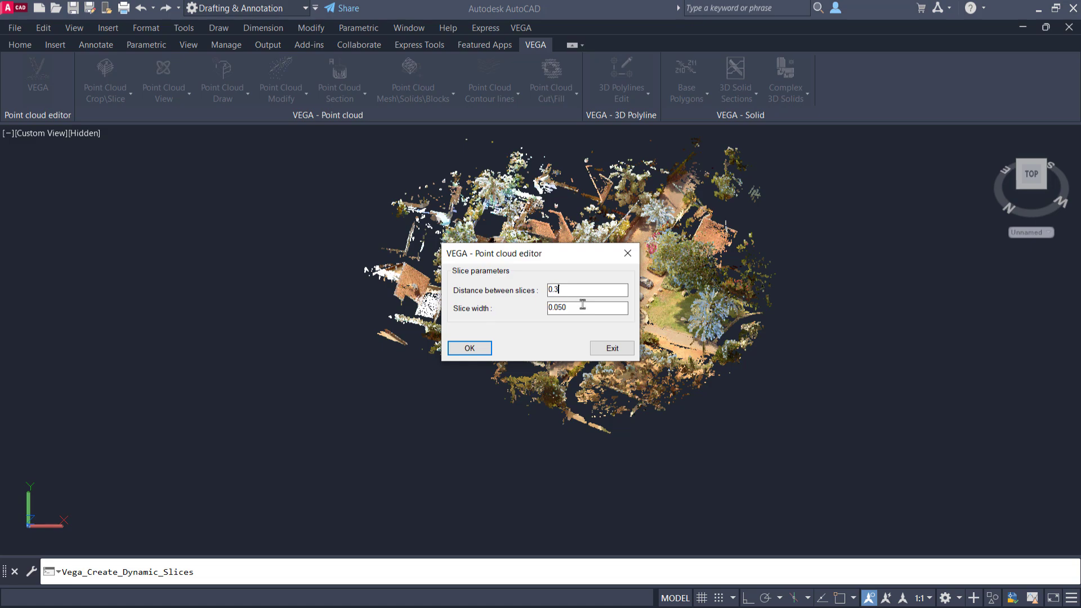
pyautogui.click(470, 348)
pyautogui.click(557, 290)
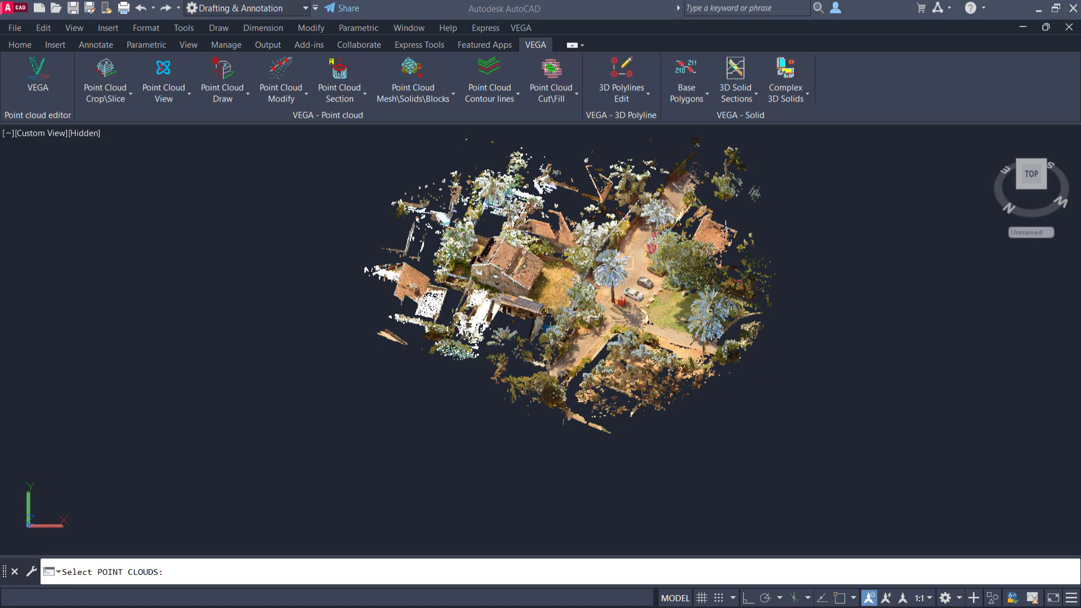
# Step: Select all three point clouds and define a dynamic slice region enclosing their full extent in the front view
pyautogui.moveTo(872, 155); pyautogui.dragTo(343, 463)
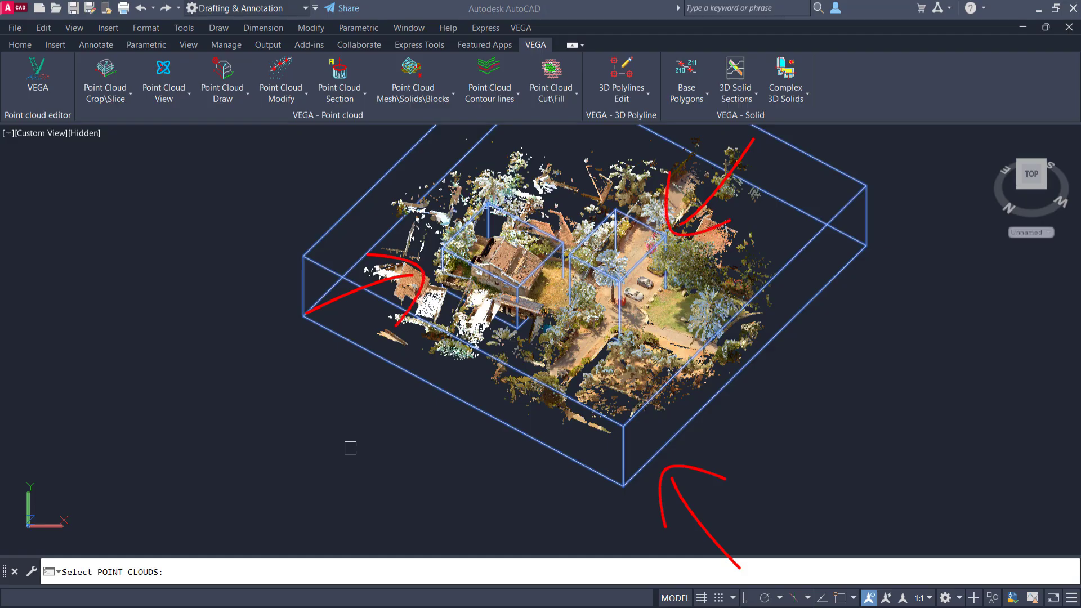
pyautogui.press('Return')
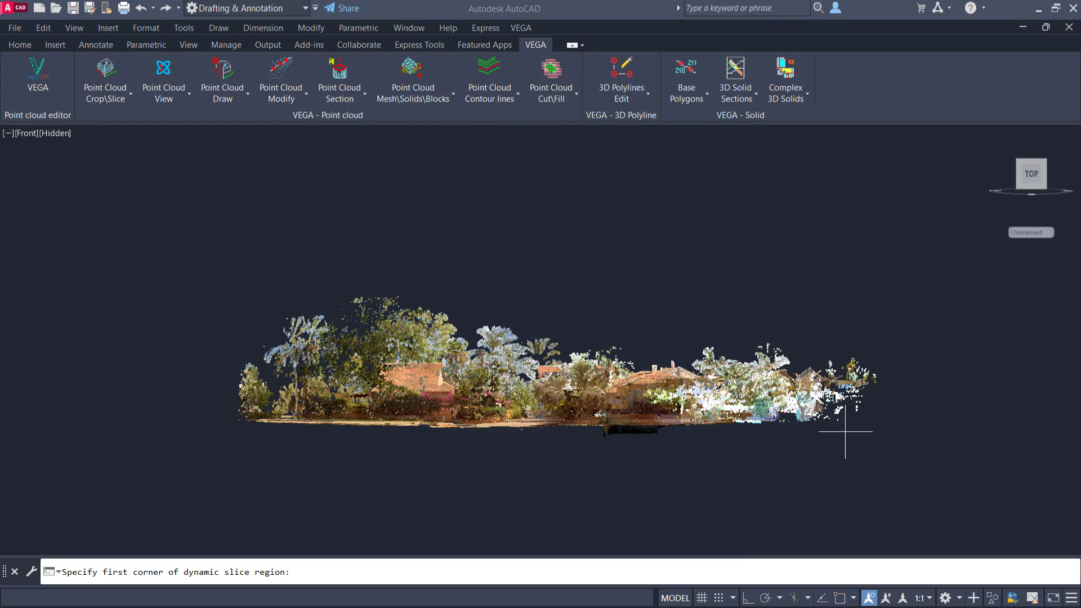
pyautogui.click(235, 434)
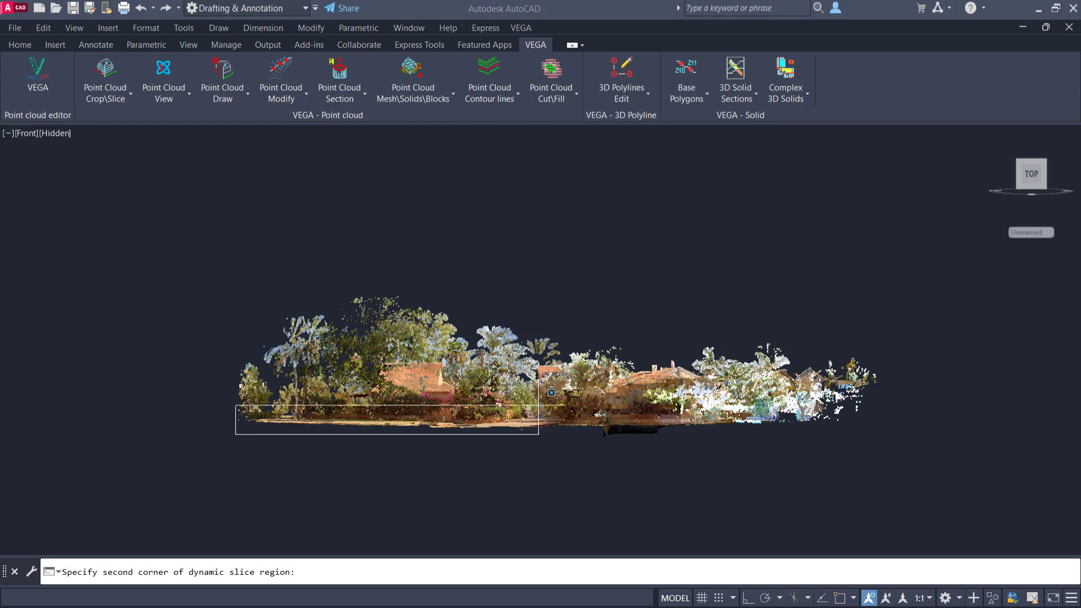
pyautogui.click(888, 305)
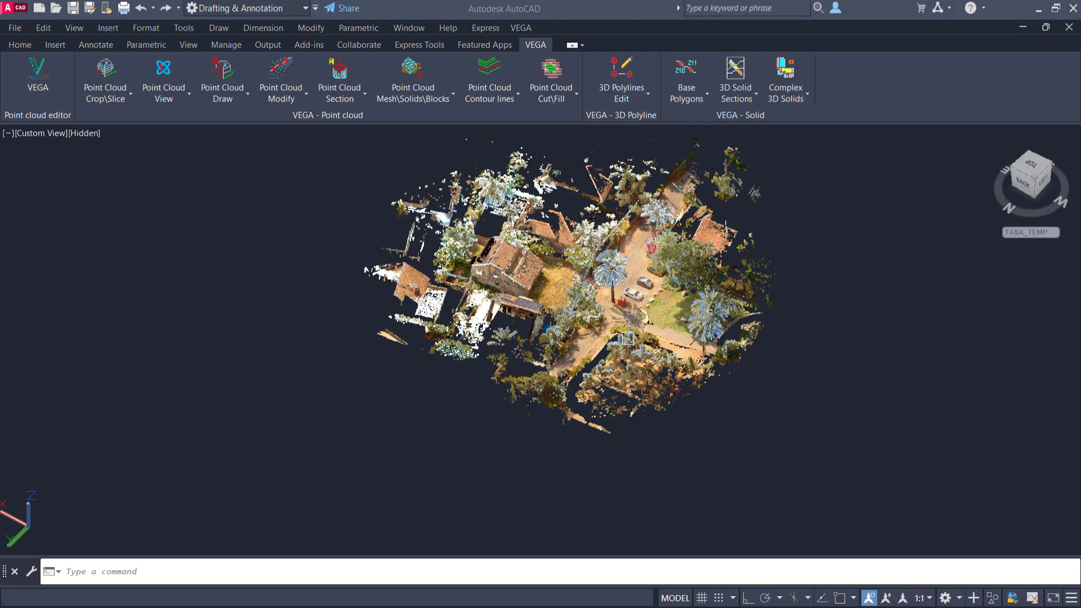
# Step: Browse the dynamic slices of the external point cloud around the house and palm tree, and end the browsing
pyautogui.keyDown('shift'); pyautogui.moveTo(625, 340); pyautogui.dragTo(544, 400, button='middle'); pyautogui.keyUp('shift')
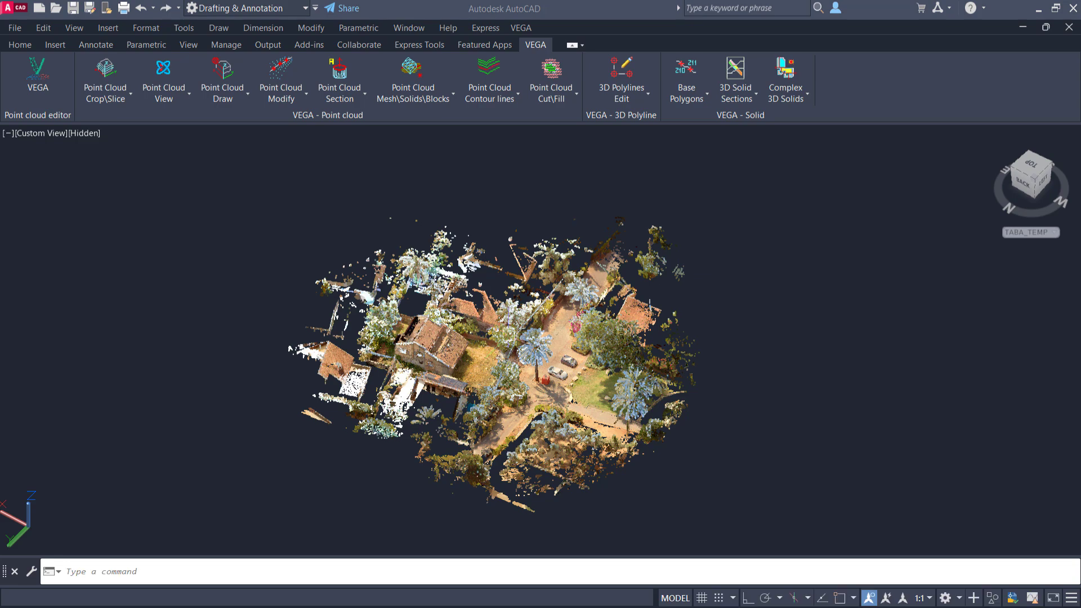
pyautogui.click(119, 100)
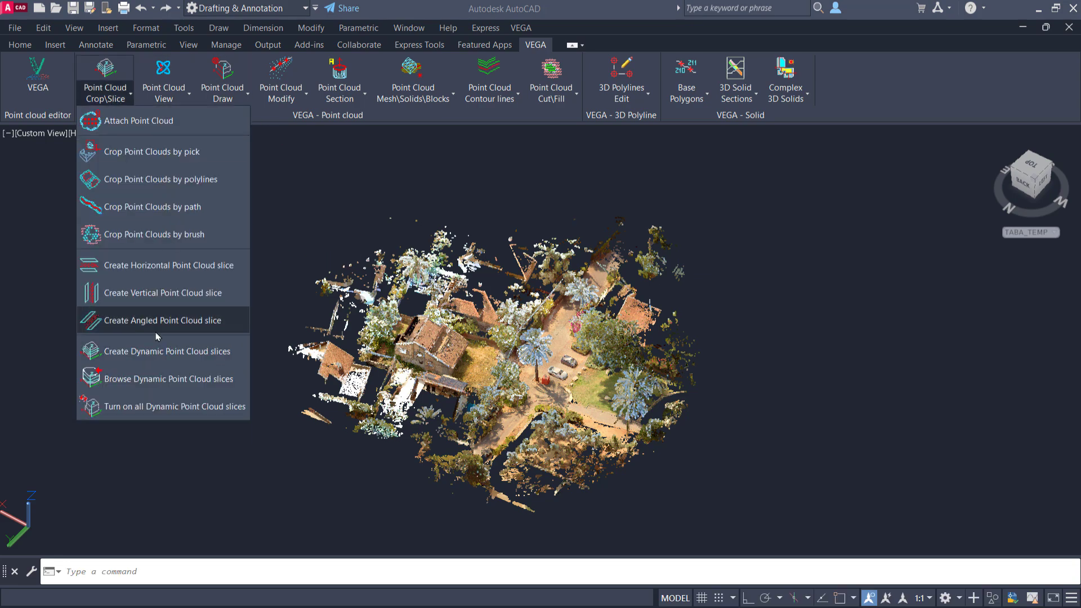
pyautogui.click(148, 388)
pyautogui.scroll(2, 569, 287)
pyautogui.moveTo(629, 250); pyautogui.dragTo(624, 218, button='middle')
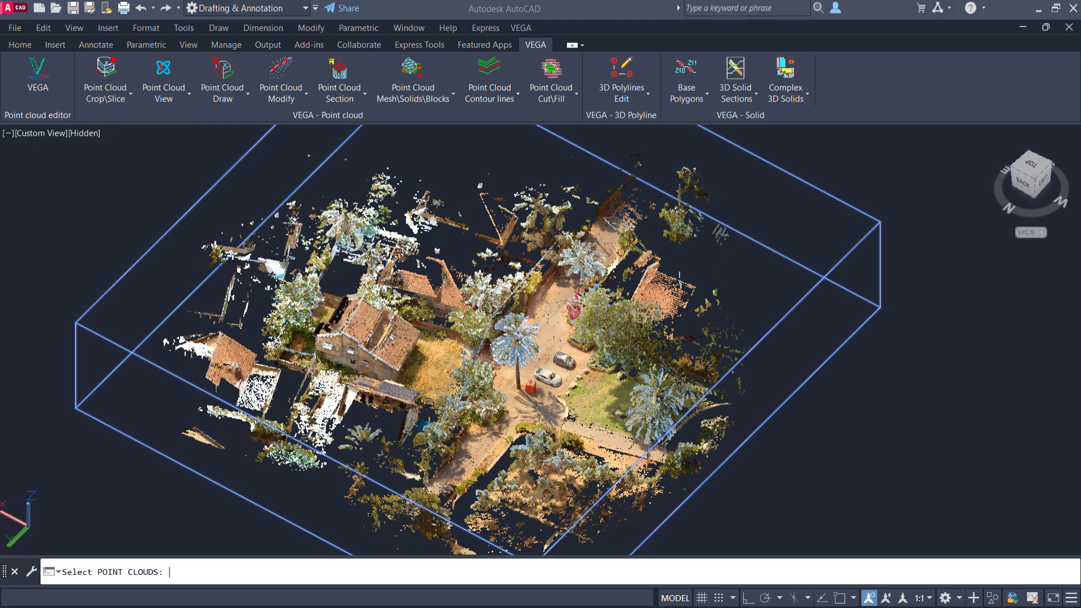
pyautogui.press('Return')
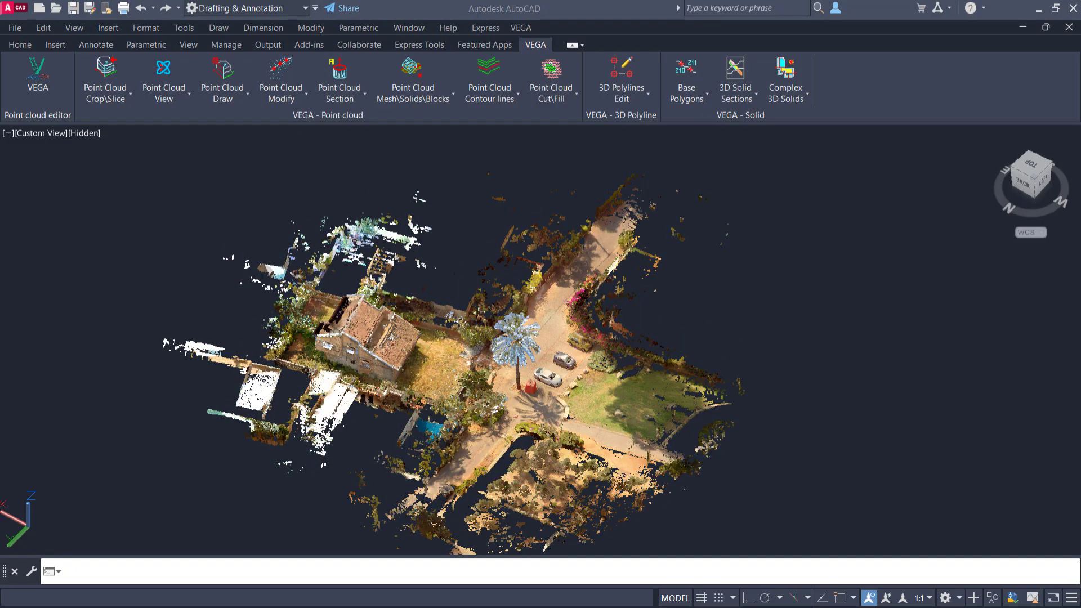
pyautogui.keyDown('shift'); pyautogui.moveTo(785, 338); pyautogui.dragTo(512, 407, button='middle'); pyautogui.keyUp('shift')
pyautogui.scroll(2, 513, 406)
pyautogui.press('Escape')
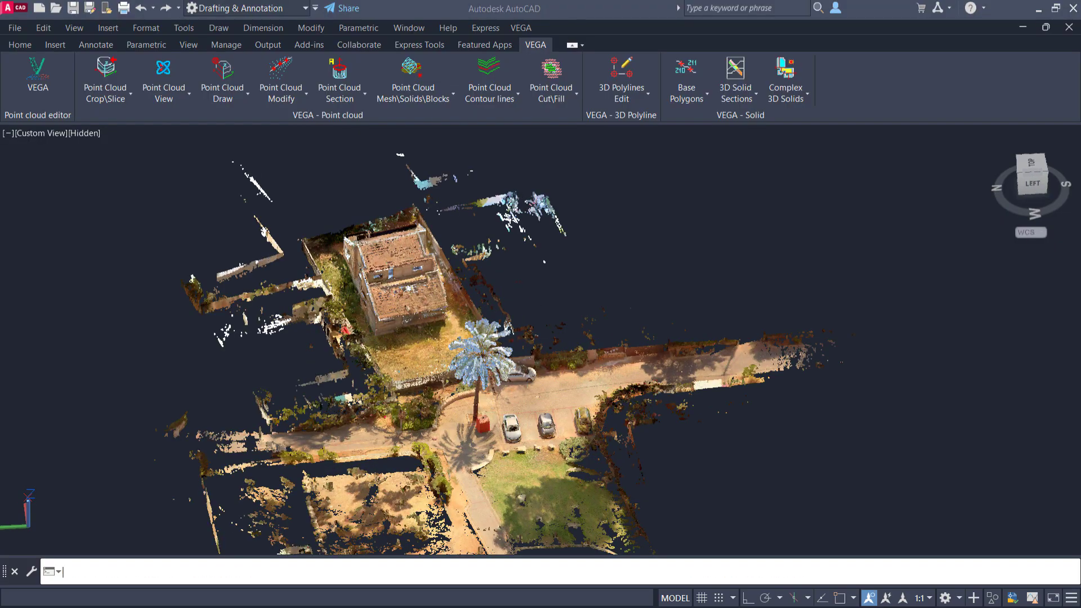
pyautogui.press('Return')
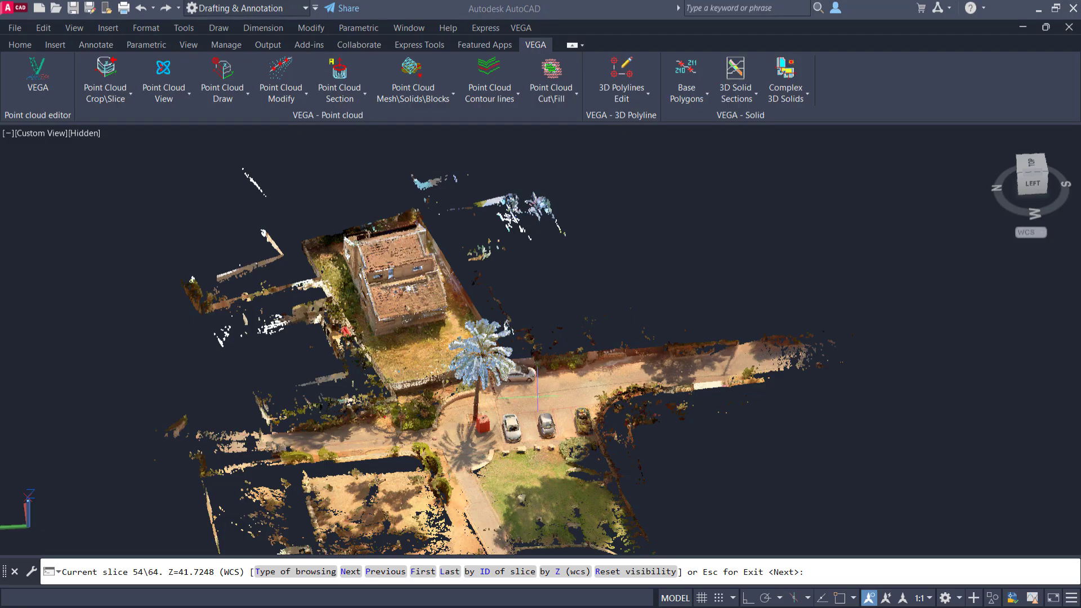
pyautogui.press('Escape')
# Step: Browse only the house's dynamic slices from the first slice down to slice 42, inspect its interior, and end the browsing
pyautogui.click(105, 98)
pyautogui.click(159, 386)
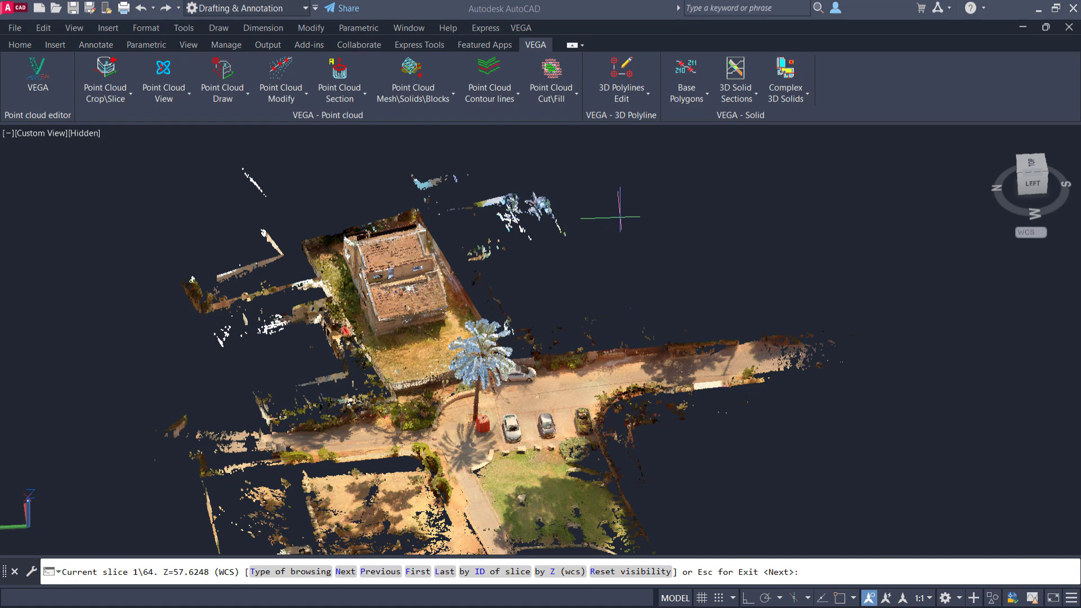
pyautogui.press('Return')
pyautogui.press('Return')
pyautogui.press('Return')
pyautogui.press('Return')
pyautogui.press('Return')
pyautogui.press('Return')
pyautogui.press('Return')
pyautogui.press('Return')
pyautogui.press('Return')
pyautogui.press('Return')
pyautogui.press('Return')
pyautogui.press('Return')
pyautogui.press('Return')
pyautogui.press('Return')
pyautogui.press('Return')
pyautogui.press('Return')
pyautogui.press('Return')
pyautogui.press('Return')
pyautogui.press('Return')
pyautogui.press('Return')
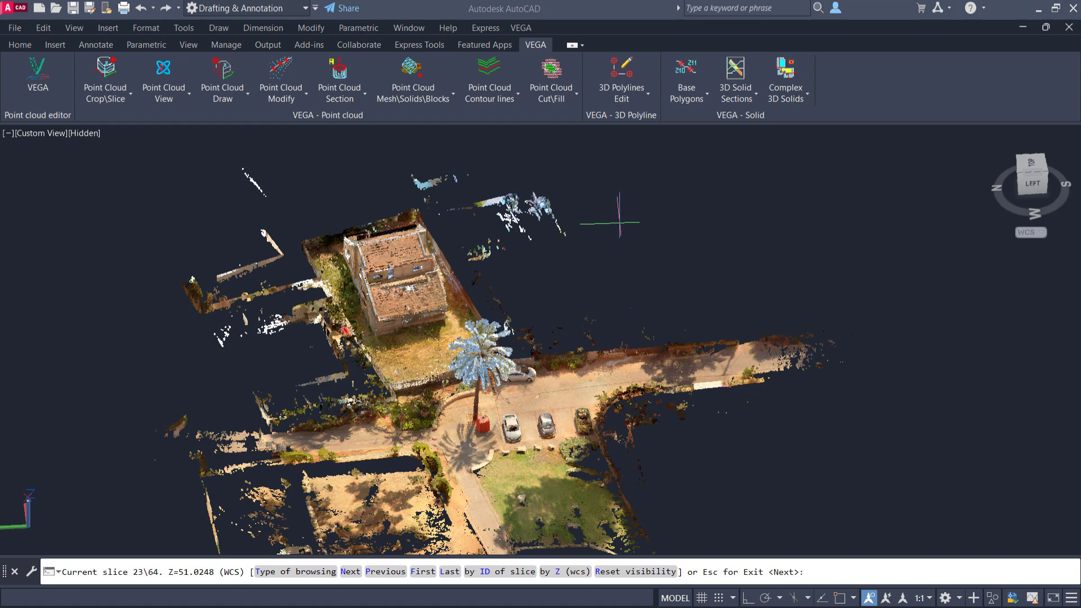
pyautogui.press('Return')
pyautogui.press('Return')
pyautogui.press('Return')
pyautogui.press('Return')
pyautogui.press('Return')
pyautogui.press('Return')
pyautogui.press('Return')
pyautogui.press('Return')
pyautogui.press('Return')
pyautogui.press('Return')
pyautogui.press('Return')
pyautogui.press('Return')
pyautogui.press('Return')
pyautogui.press('Return')
pyautogui.press('Return')
pyautogui.press('Return')
pyautogui.press('Return')
pyautogui.press('Return')
pyautogui.press('Return')
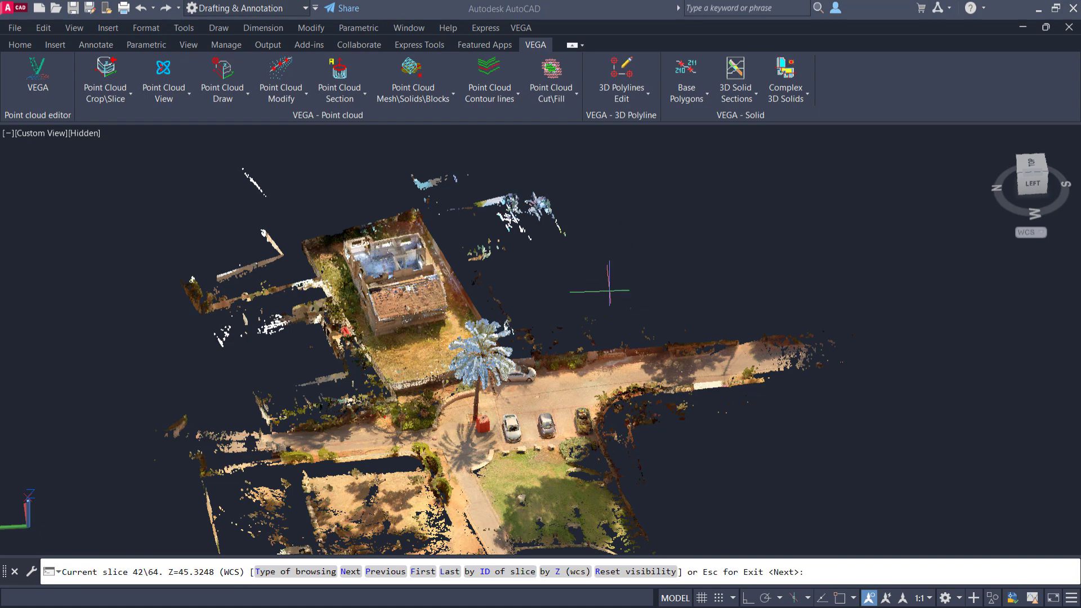
pyautogui.keyDown('shift'); pyautogui.moveTo(472, 454); pyautogui.dragTo(685, 286, button='middle'); pyautogui.keyUp('shift')
pyautogui.press('Escape')
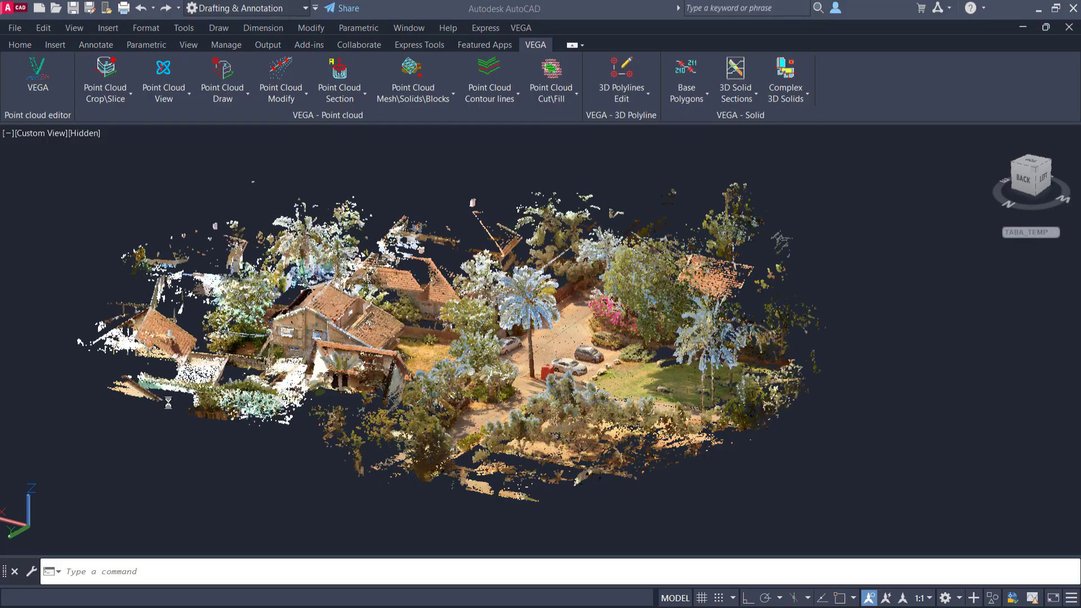
# Step: Browse the house's and palm tree's dynamic slices together down to slice 55 and inspect the cut parts from above
pyautogui.click(117, 99)
pyautogui.click(174, 380)
pyautogui.click(390, 326)
pyautogui.press('Return')
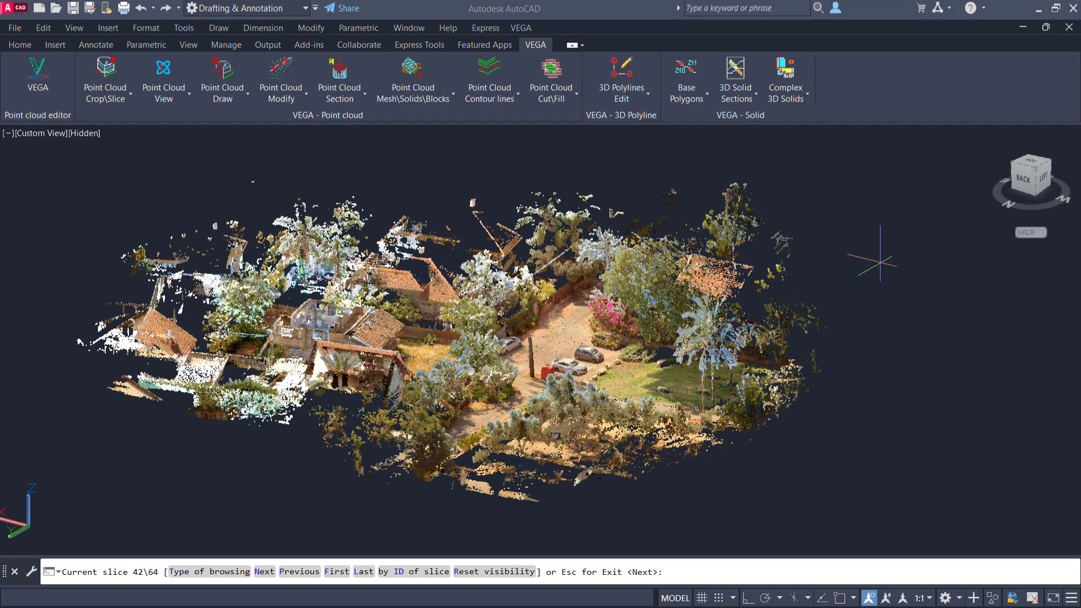
pyautogui.press('Return')
pyautogui.press('Return')
pyautogui.press('Return')
pyautogui.press('Return')
pyautogui.press('Return')
pyautogui.press('Return')
pyautogui.press('Return')
pyautogui.press('Return')
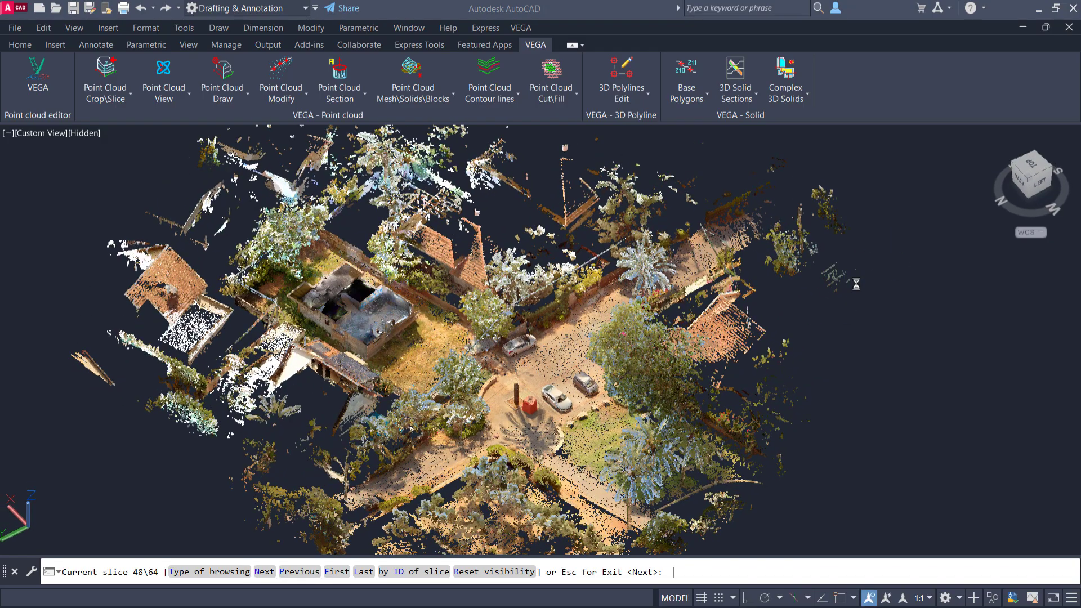
pyautogui.press('Return')
pyautogui.press('Return')
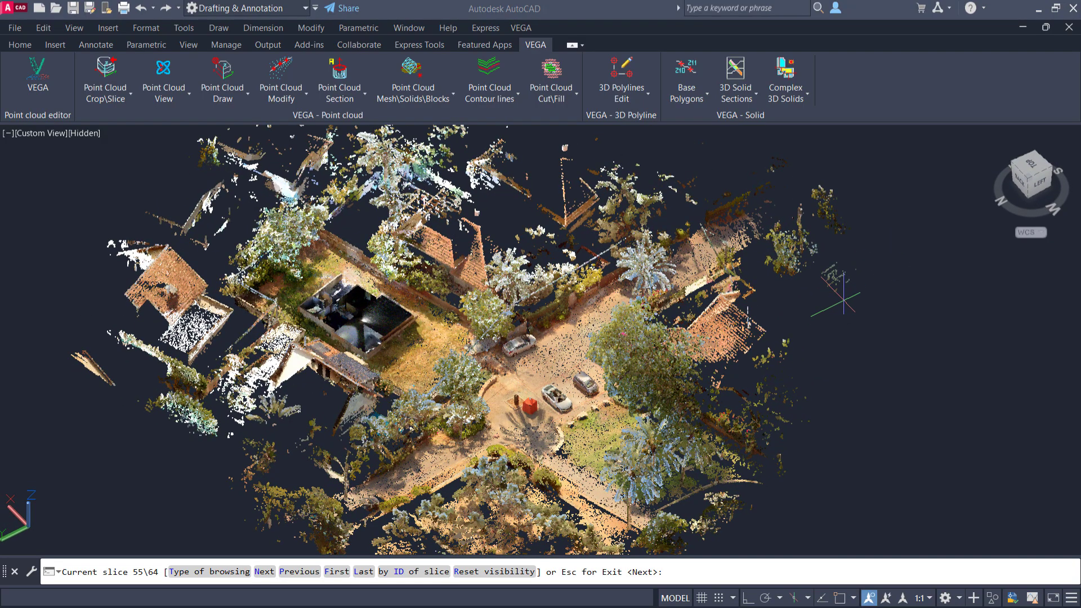
pyautogui.moveTo(732, 377)
pyautogui.keyDown('shift'); pyautogui.mouseDown(button='middle')
pyautogui.moveTo(713, 381)
pyautogui.moveTo(727, 358)
pyautogui.mouseUp(button='middle'); pyautogui.keyUp('shift')
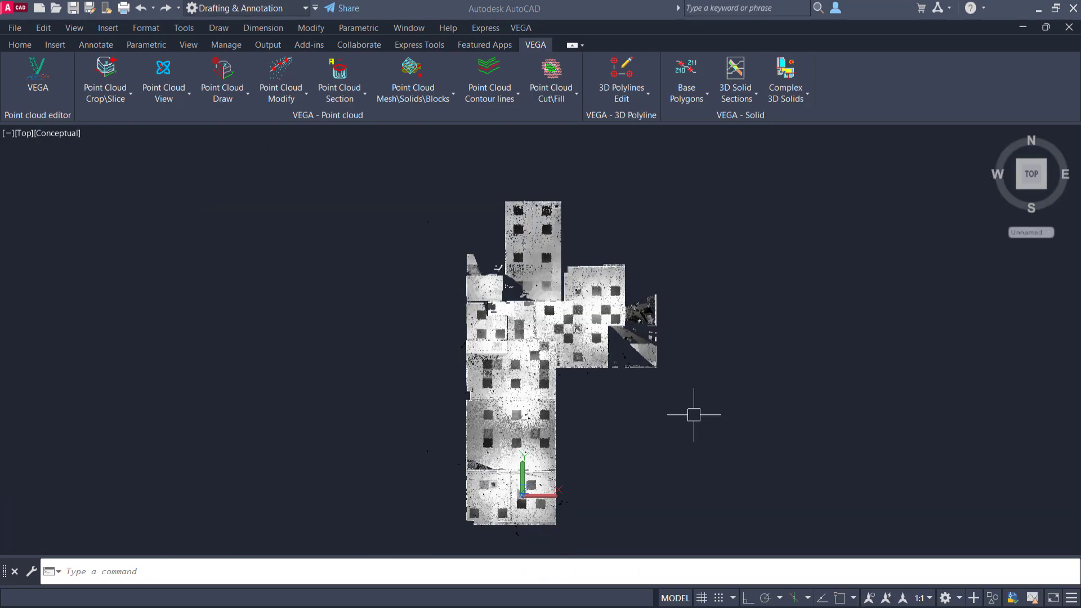
# Step: Set up dynamic slices for the office scan with a distance of 0.1, a width of 0.01 and Z of World coordinate system
pyautogui.keyDown('shift'); pyautogui.moveTo(657, 445); pyautogui.dragTo(623, 417, button='middle'); pyautogui.keyUp('shift')
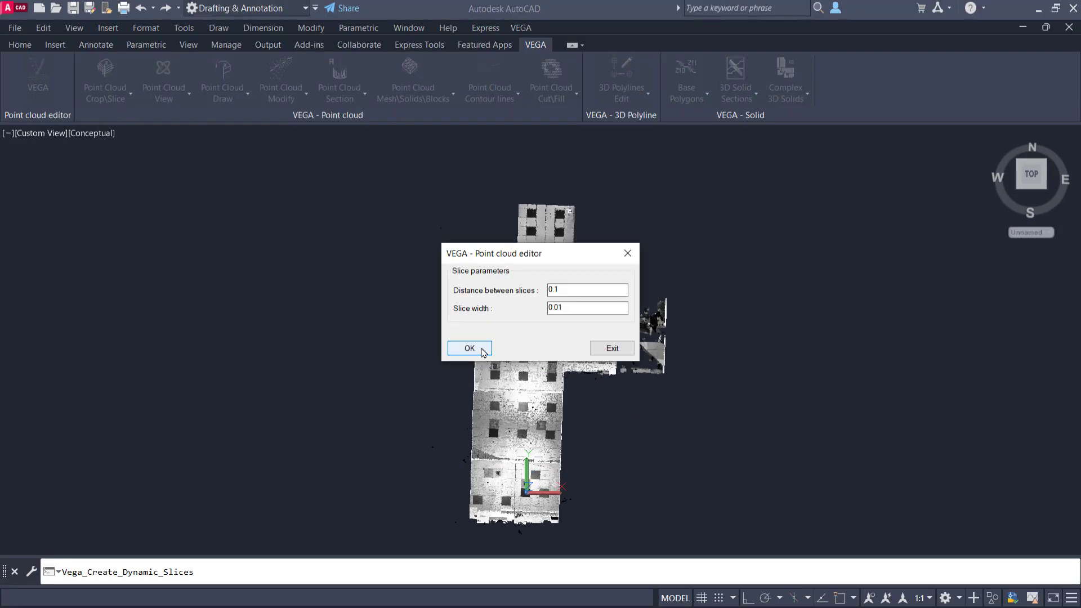
pyautogui.click(487, 349)
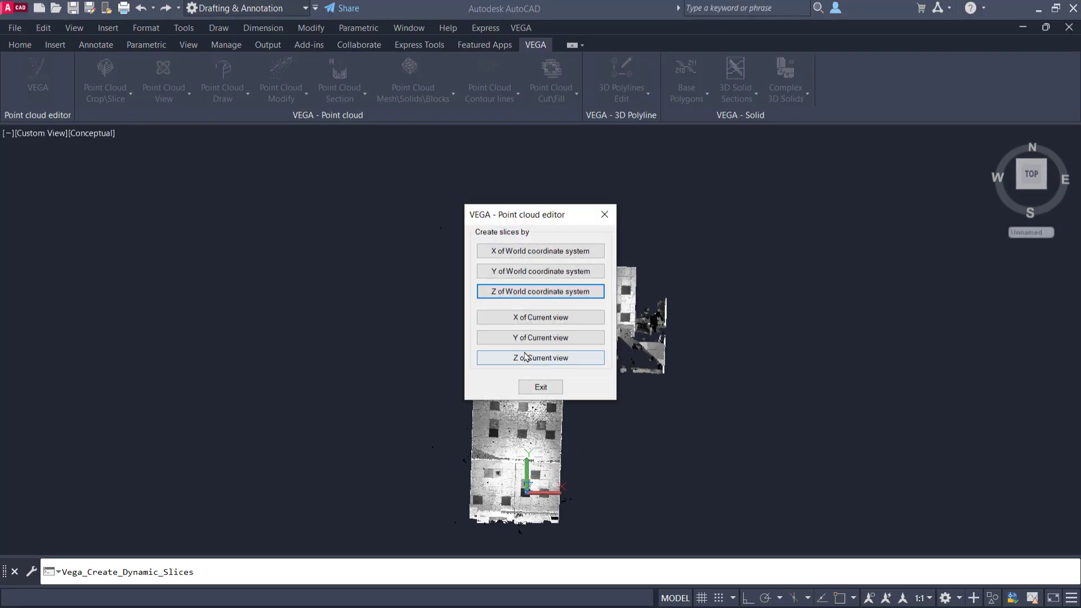
pyautogui.click(541, 359)
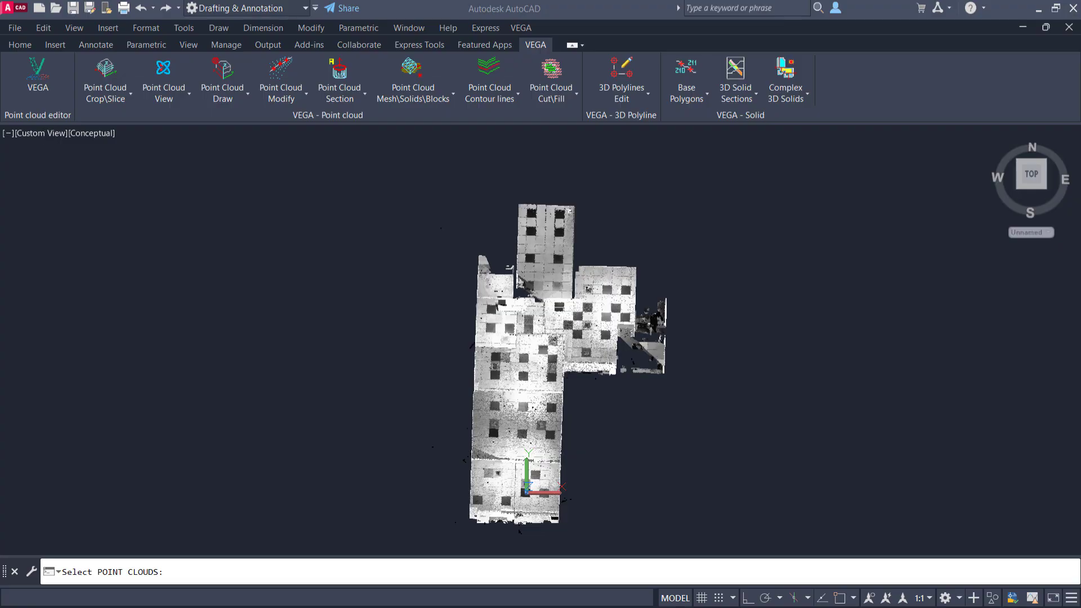
# Step: Take the office point cloud and define a dynamic slice region enclosing its rooms in the front view
pyautogui.press('Return')
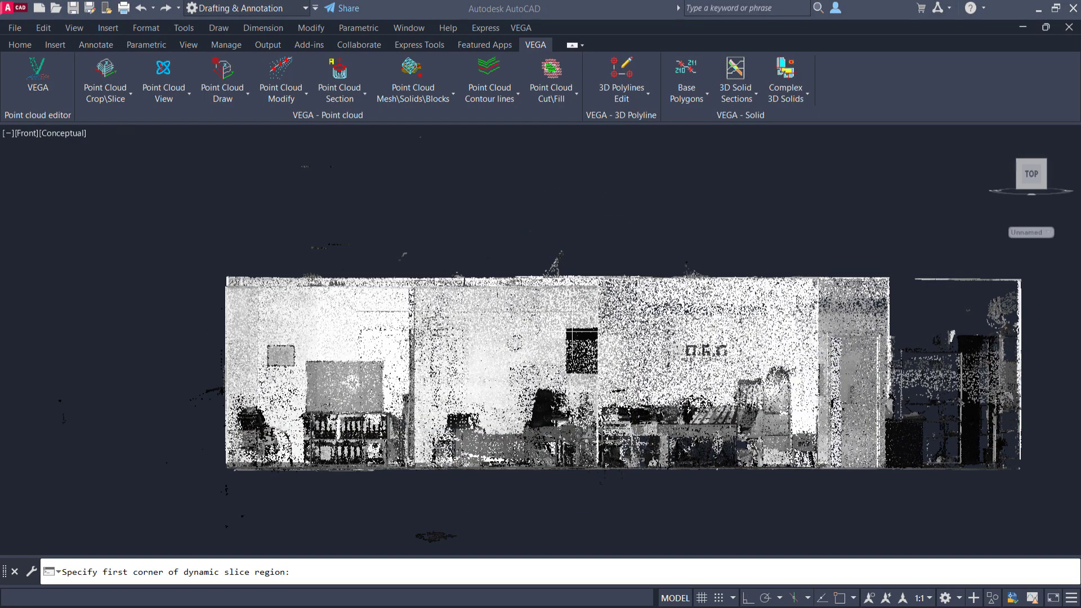
pyautogui.click(222, 473)
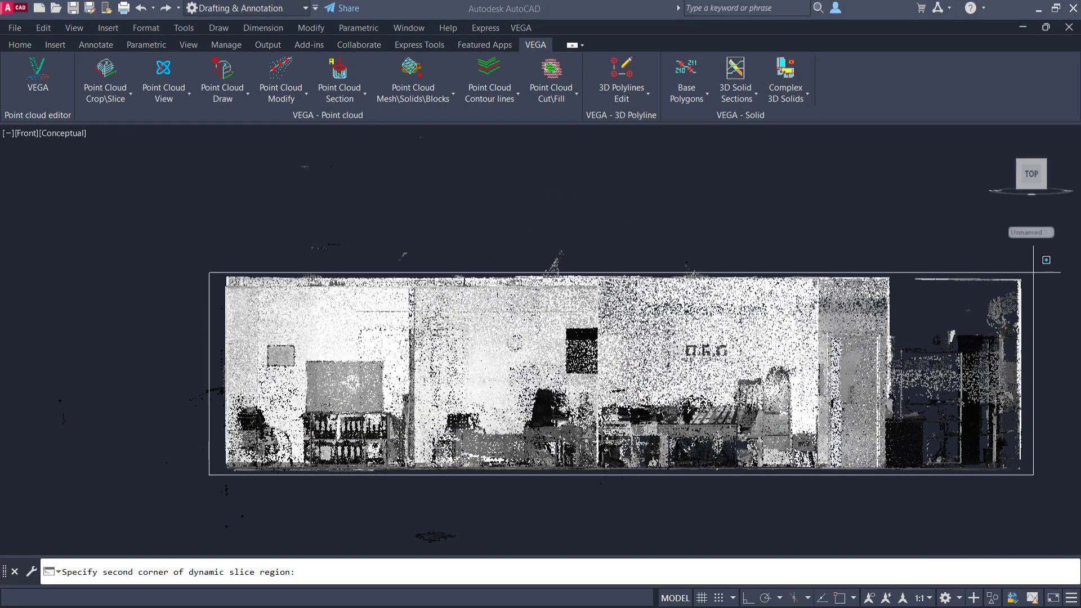
pyautogui.click(1047, 262)
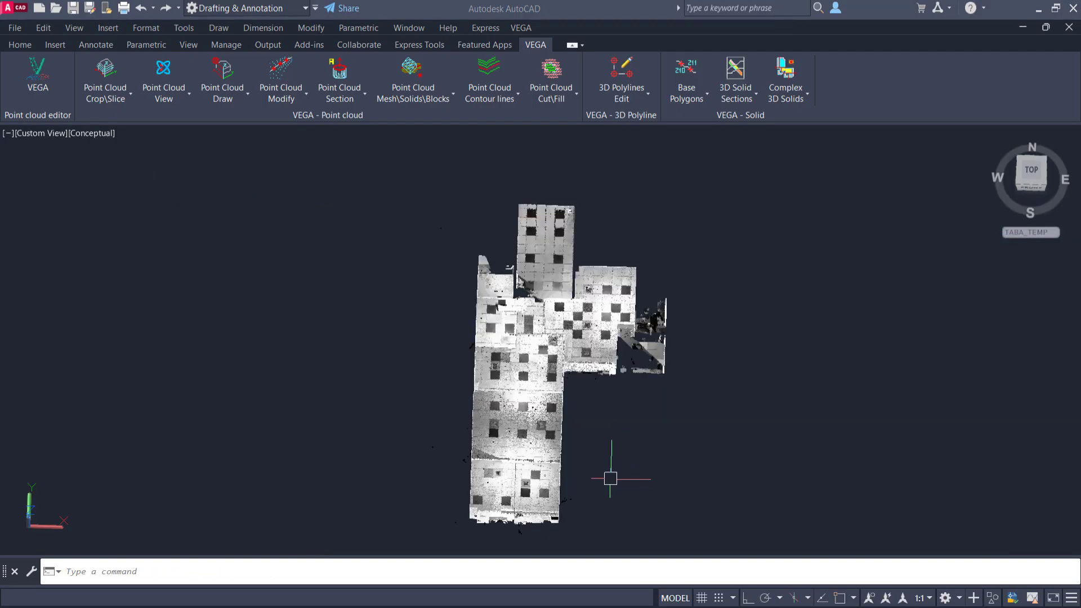
# Step: Browse the office's dynamic slices down to slice 11 and inspect the opened rooms from an angled view
pyautogui.keyDown('shift'); pyautogui.moveTo(611, 466); pyautogui.dragTo(635, 401, button='middle'); pyautogui.keyUp('shift')
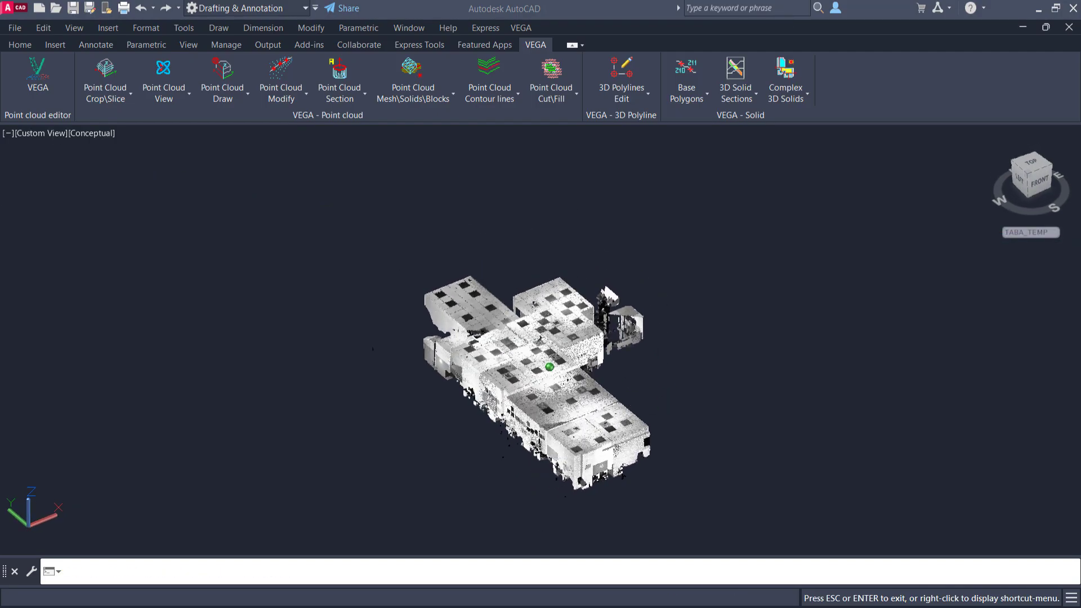
pyautogui.click(107, 98)
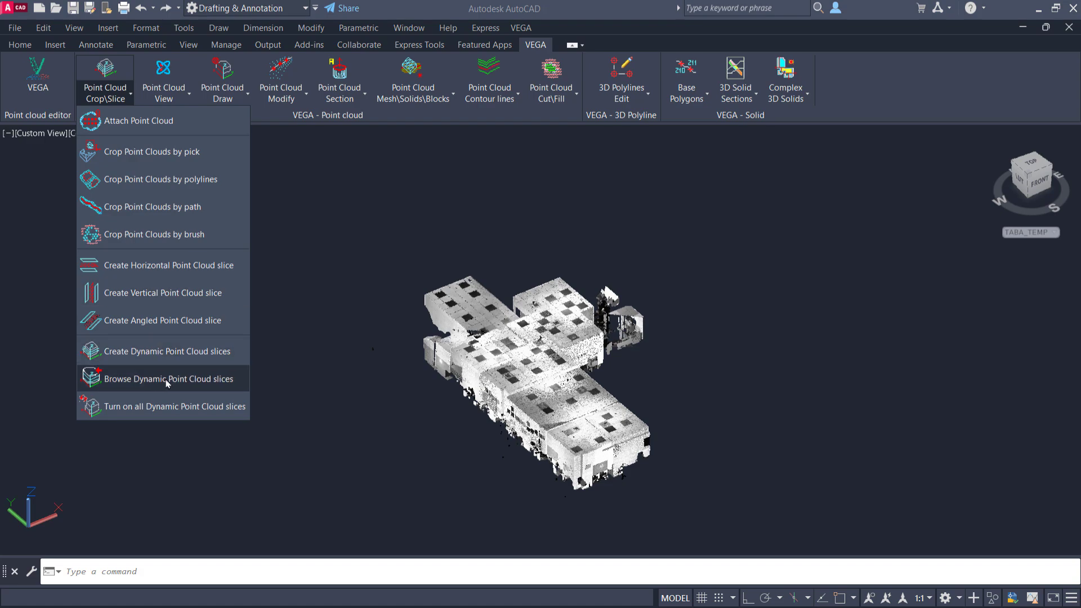
pyautogui.click(136, 379)
pyautogui.press('Return')
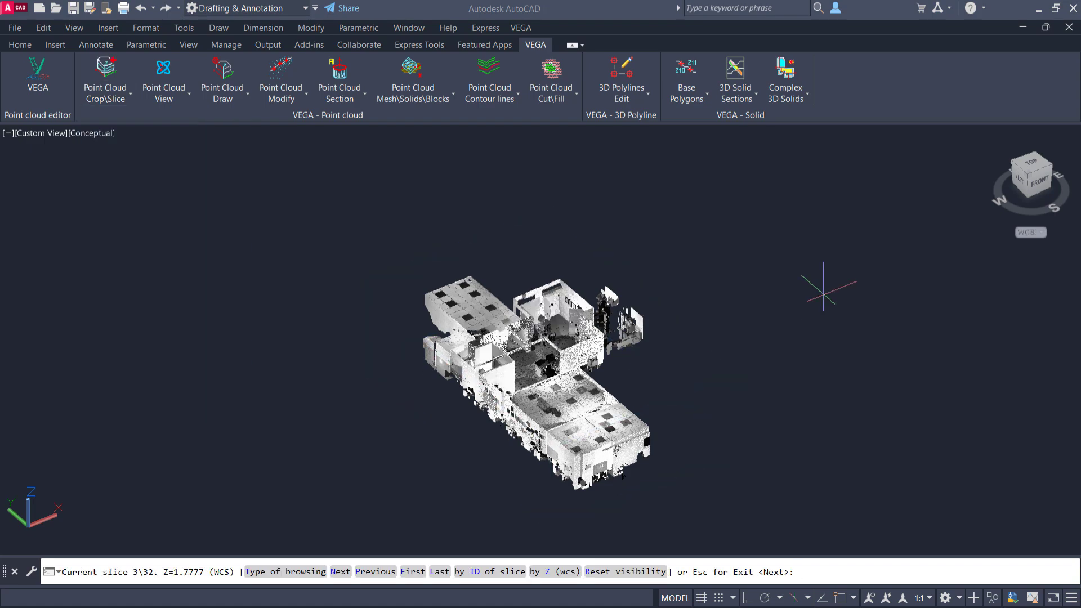
pyautogui.press('Return')
pyautogui.press('Return')
pyautogui.scroll(5, 704, 388)
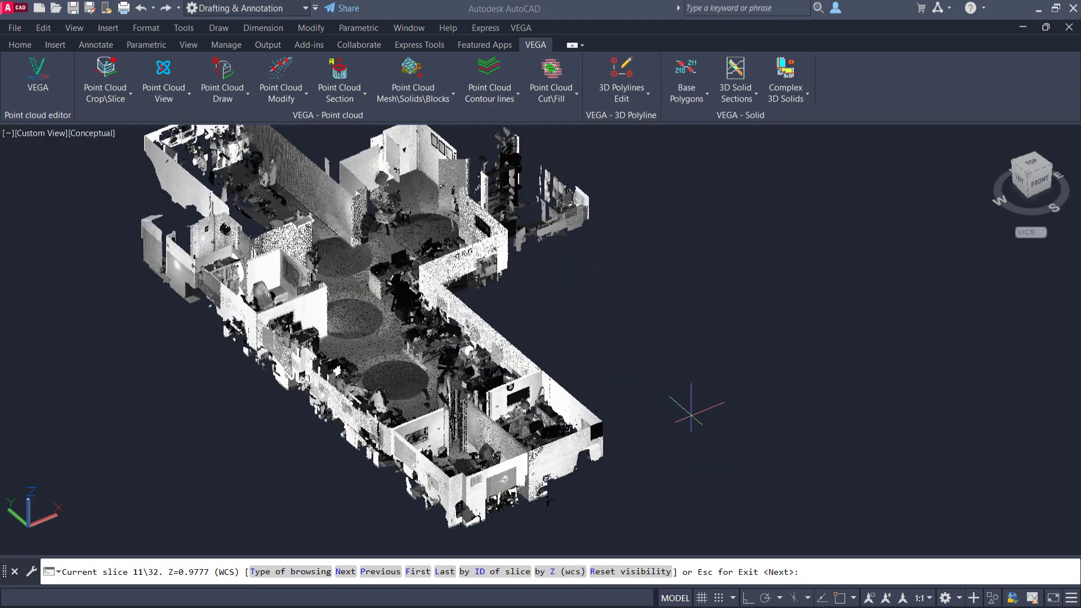
pyautogui.moveTo(698, 341); pyautogui.dragTo(732, 374, button='middle')
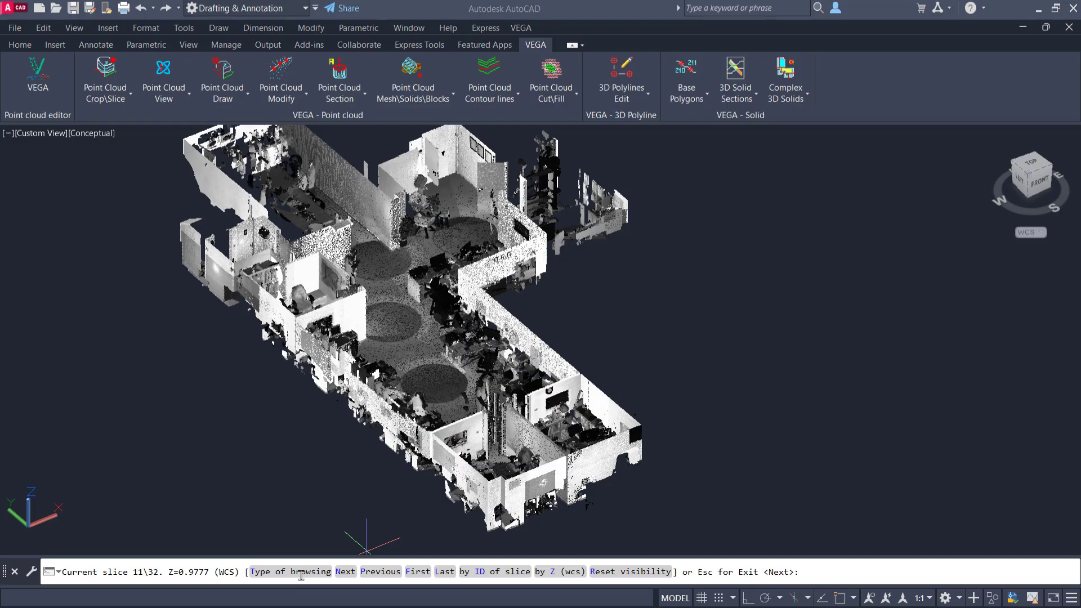
# Step: Switch the type of browsing to from First to current slice and browse down to slice 21
pyautogui.click(301, 572)
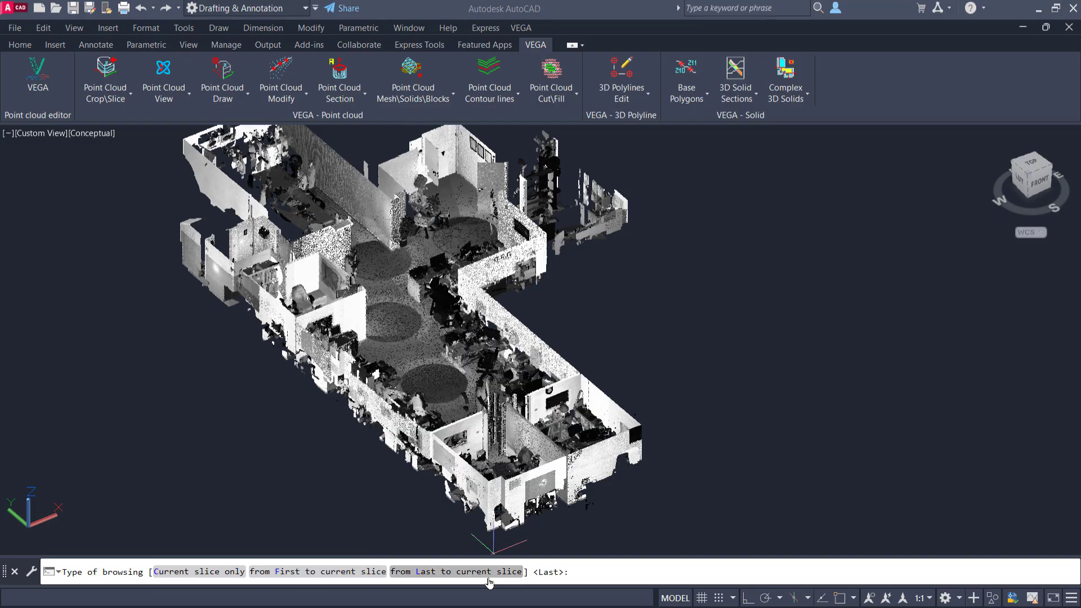
pyautogui.click(330, 571)
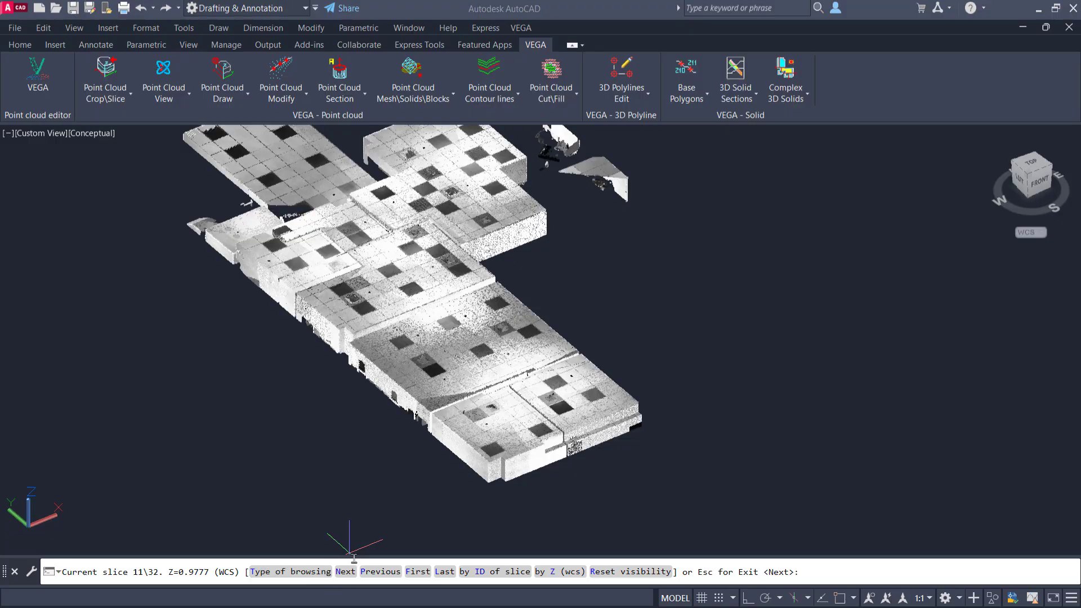
pyautogui.press('Return')
pyautogui.press('Return')
pyautogui.press('Return')
pyautogui.press('Return')
pyautogui.press('Return')
pyautogui.press('Return')
pyautogui.press('Return')
pyautogui.press('Return')
pyautogui.press('Return')
pyautogui.press('Return')
pyautogui.press('Return')
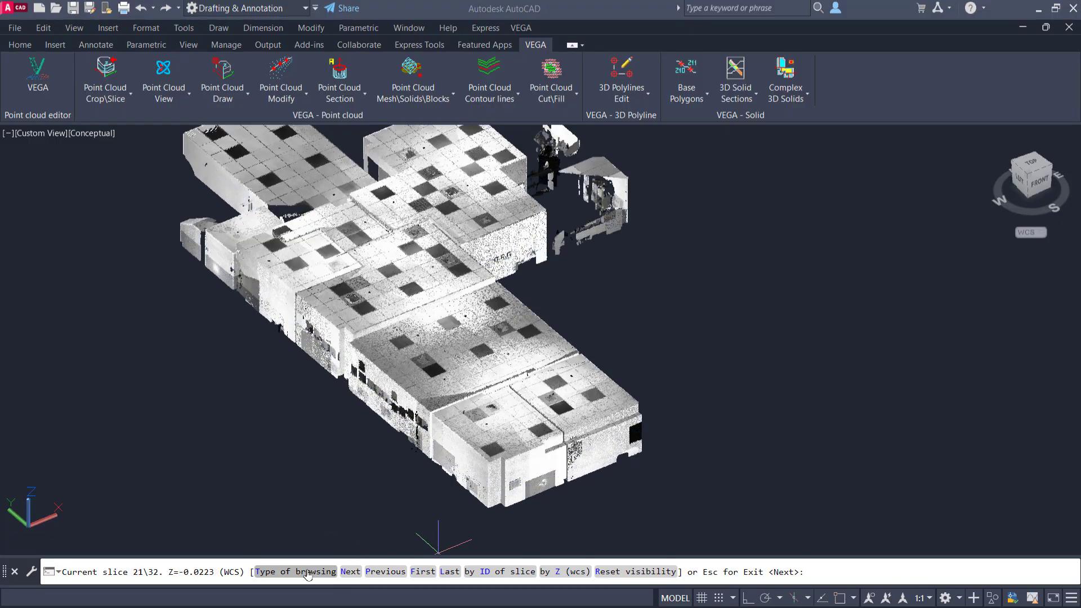
# Step: Switch the type of browsing to Current slice only for slice 21 and end the browsing
pyautogui.click(306, 572)
pyautogui.keyDown('shift'); pyautogui.moveTo(563, 507); pyautogui.dragTo(532, 473, button='middle'); pyautogui.keyUp('shift')
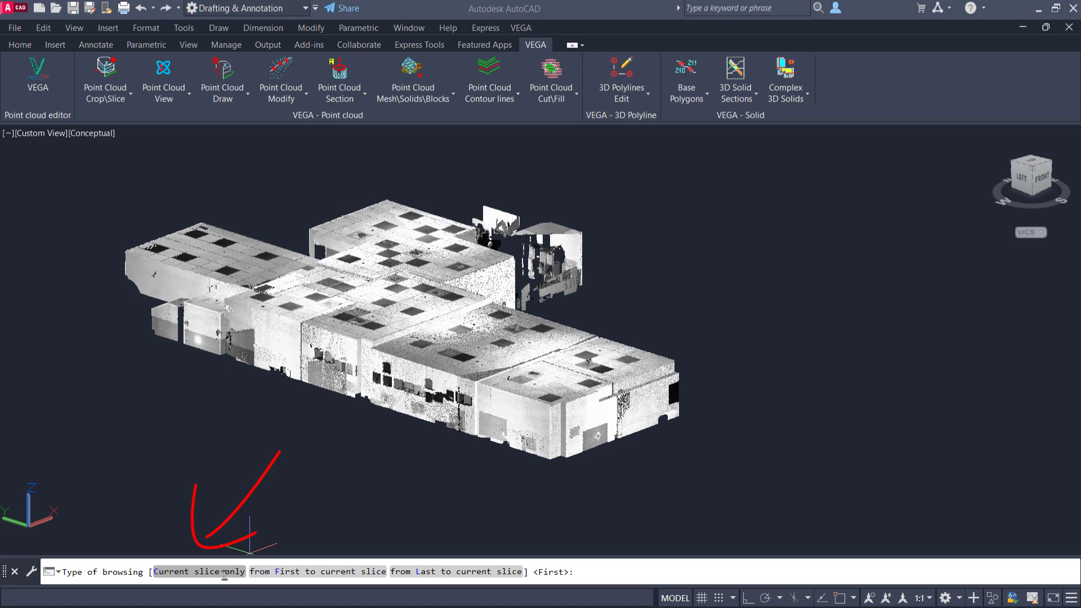
pyautogui.click(200, 572)
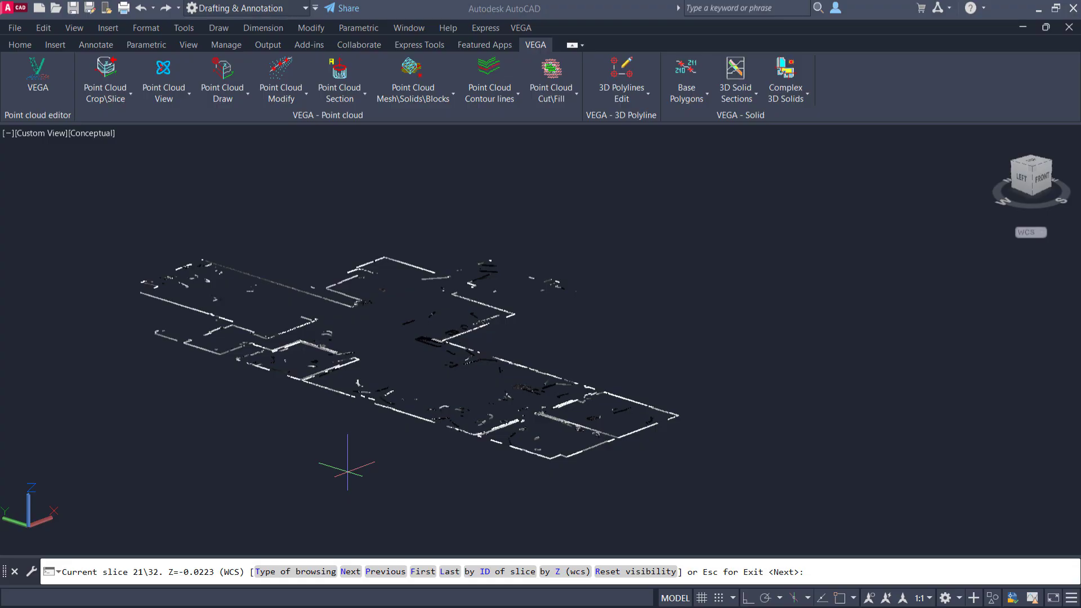
pyautogui.press('Escape')
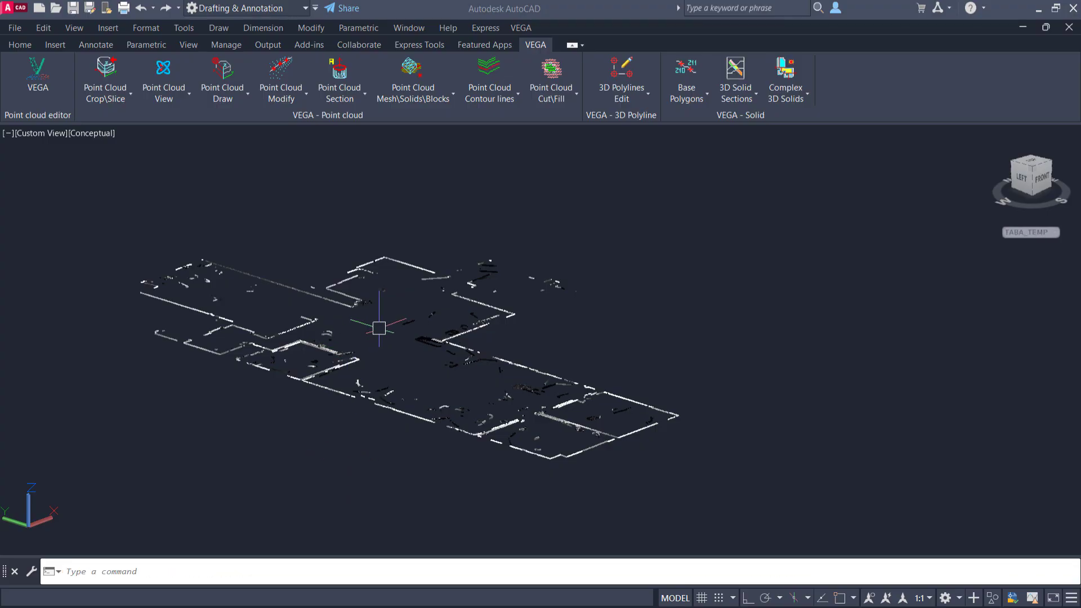
# Step: Show the slice from the top and set the point cloud's colour display to Object Color
pyautogui.click(1031, 162)
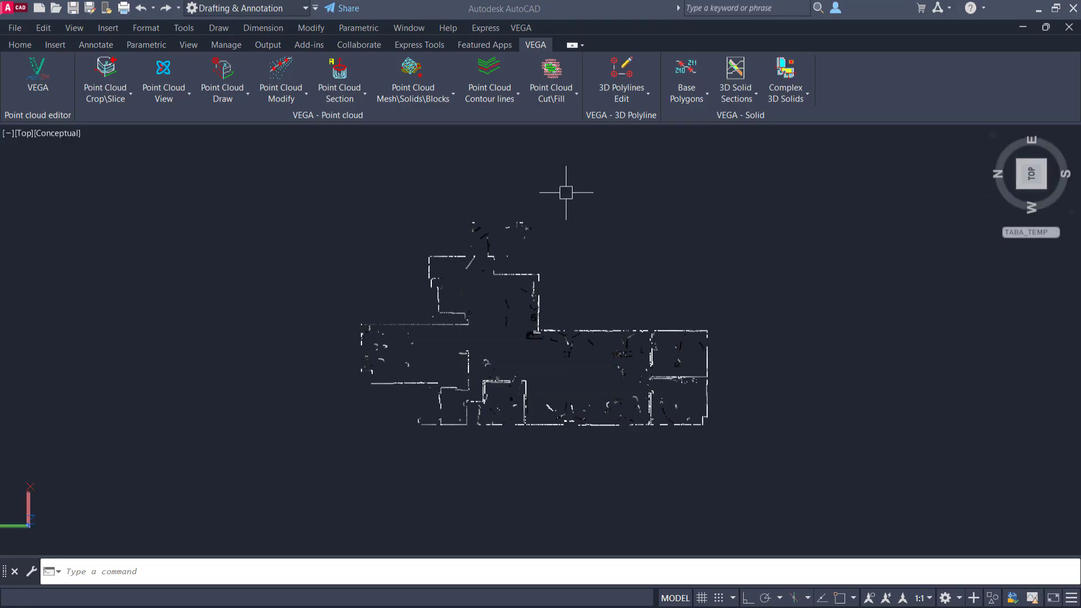
pyautogui.click(540, 295)
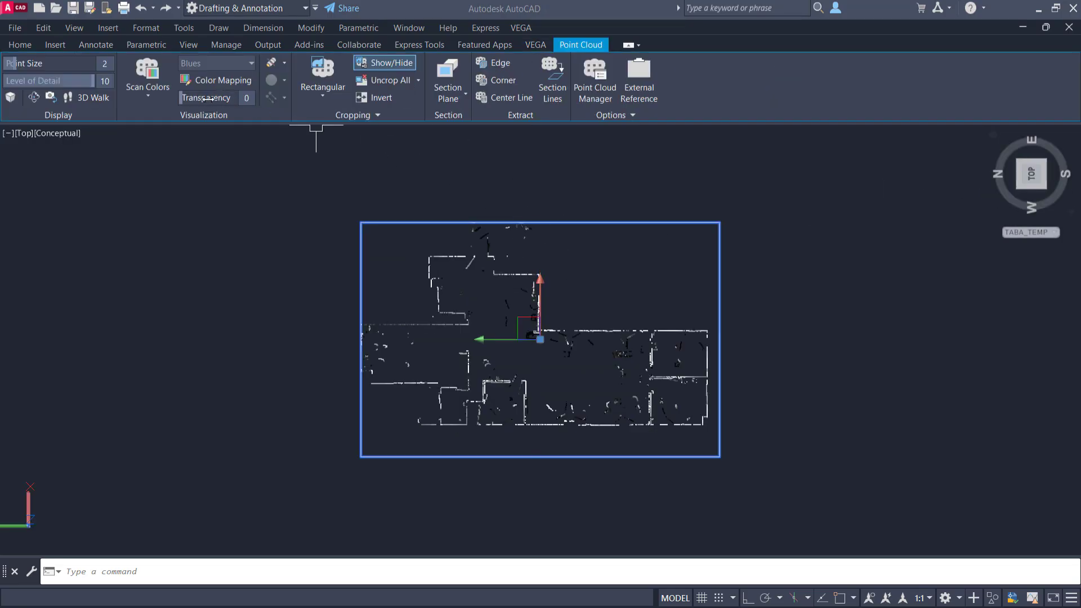
pyautogui.click(149, 97)
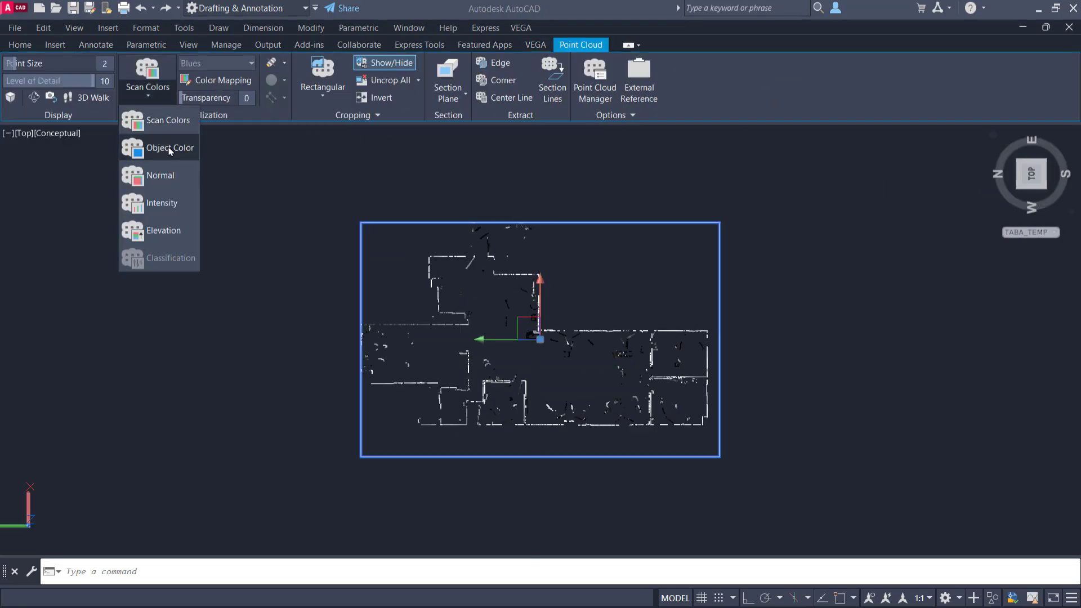
pyautogui.click(170, 150)
pyautogui.press('Escape')
pyautogui.scroll(2, 709, 430)
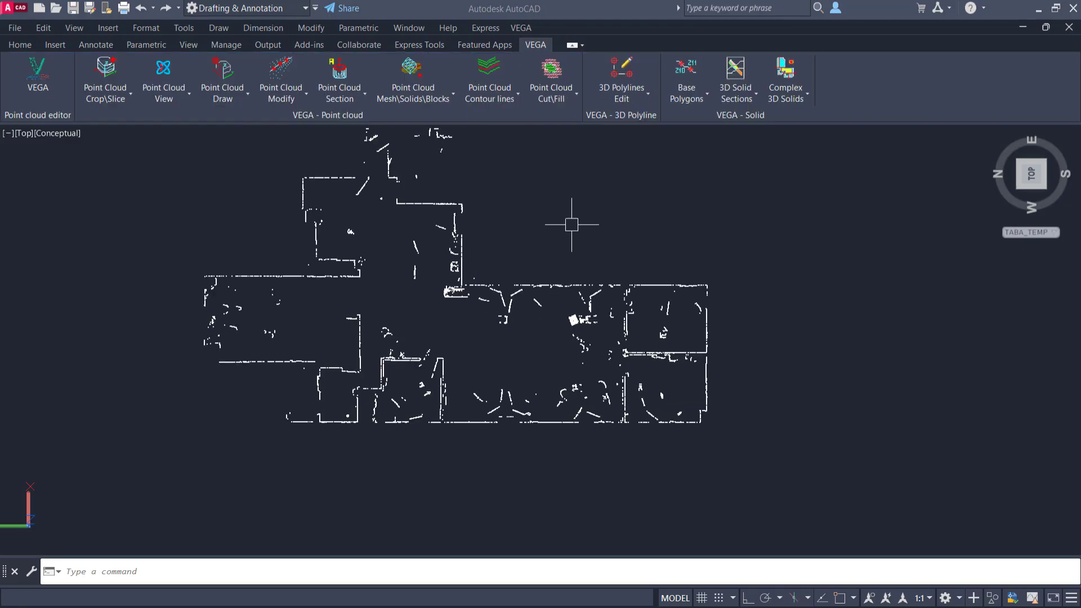
# Step: Browse the office slices one at a time in the top view, stop at slice 4 and end the browsing
pyautogui.click(116, 99)
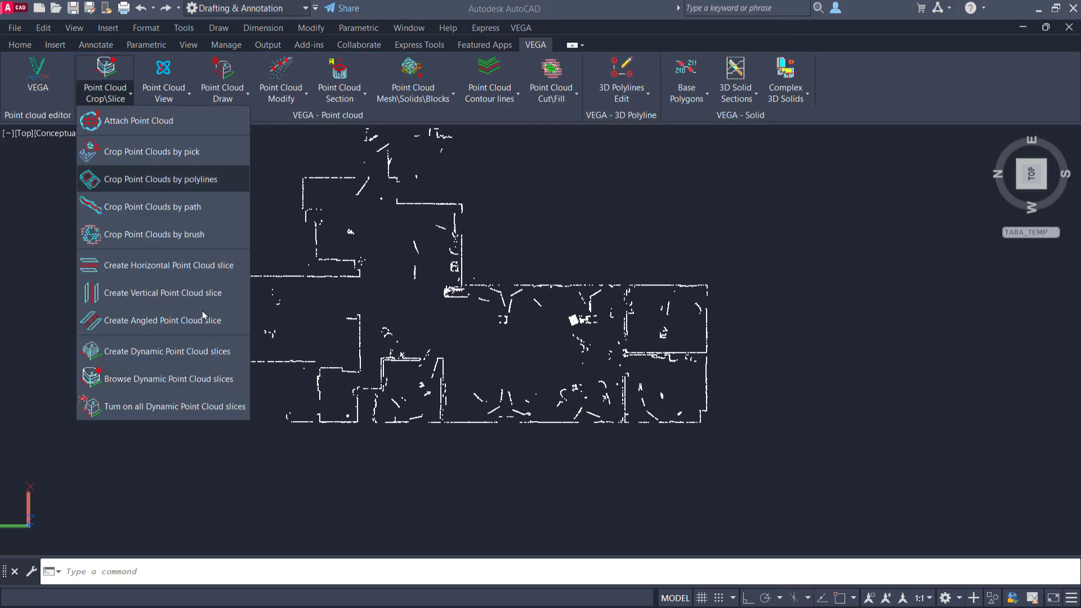
pyautogui.click(172, 408)
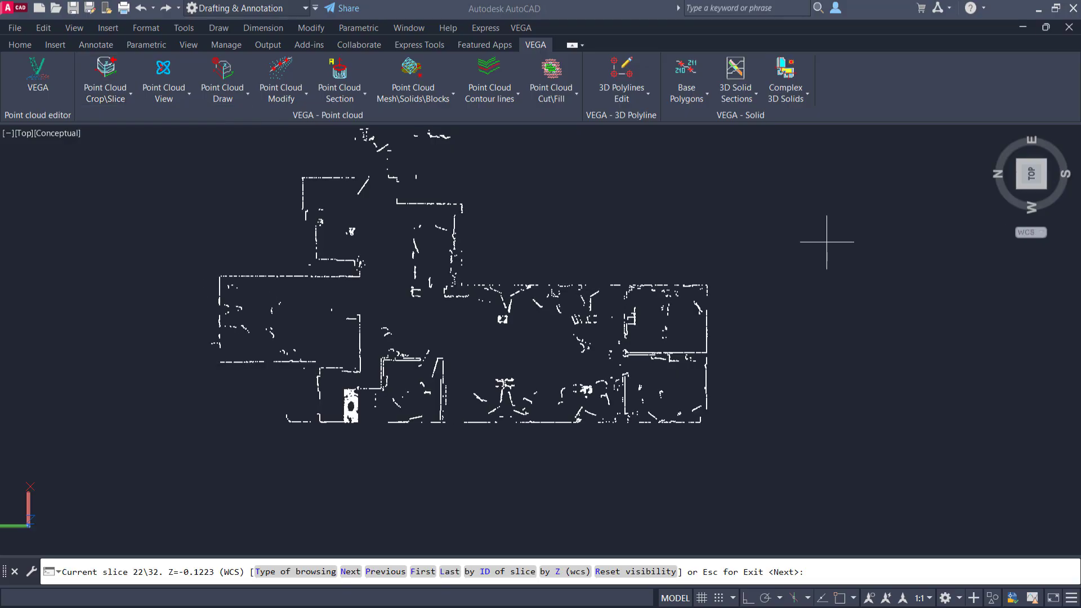
pyautogui.press('Return')
pyautogui.press('Return')
pyautogui.press('Return')
pyautogui.press('Return')
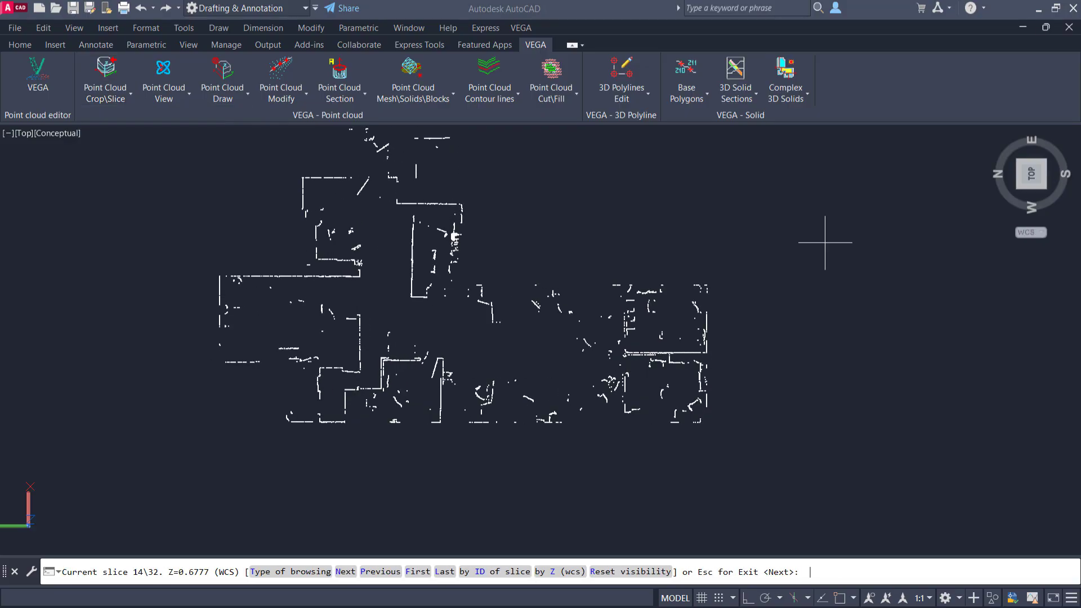
pyautogui.press('Return')
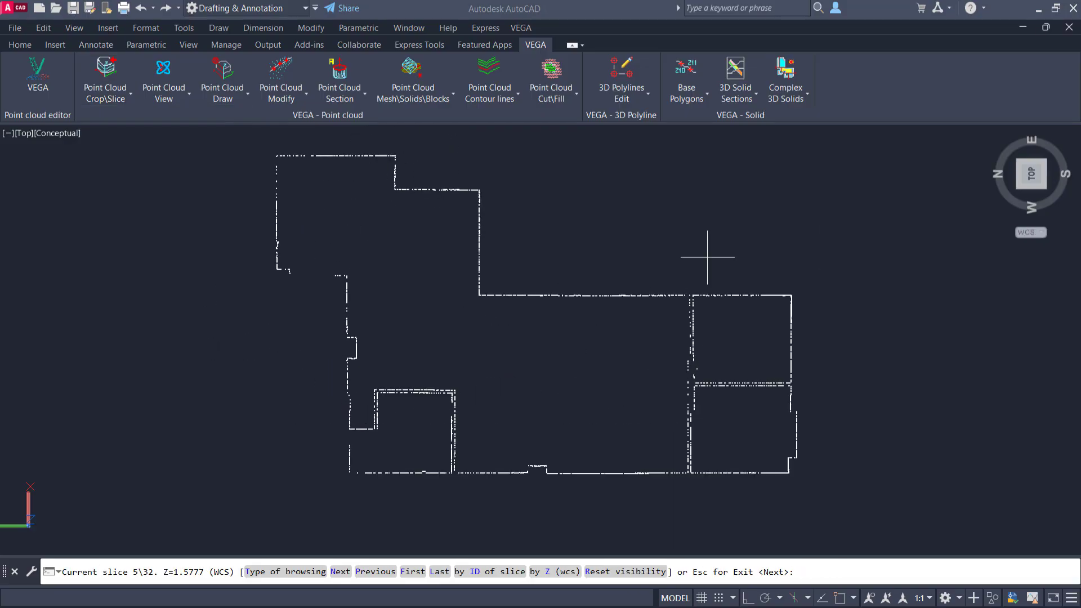
pyautogui.press('Return')
pyautogui.press('Return')
pyautogui.press('Return')
pyautogui.press('Return')
pyautogui.press('Return')
pyautogui.press('Return')
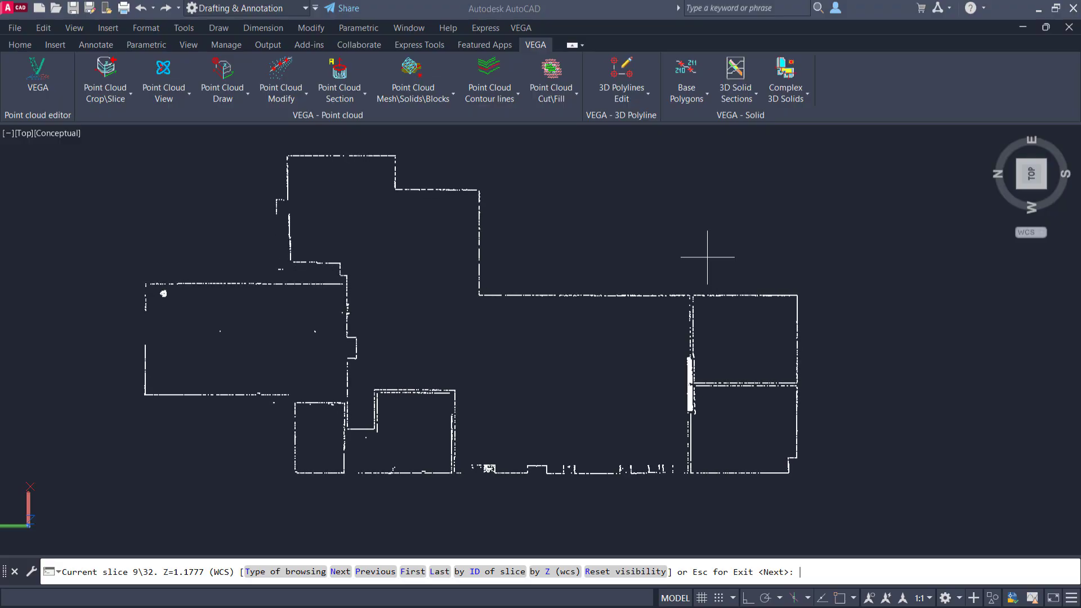
pyautogui.press('Return')
pyautogui.press('Return')
pyautogui.press('Return')
pyautogui.press('Return')
pyautogui.press('Return')
pyautogui.press('Return')
pyautogui.press('Return')
pyautogui.press('Return')
pyautogui.press('Return')
pyautogui.press('Return')
pyautogui.press('Return')
pyautogui.press('Return')
pyautogui.press('Return')
pyautogui.press('Return')
pyautogui.press('Return')
pyautogui.press('Return')
pyautogui.press('Return')
pyautogui.press('Return')
pyautogui.press('Return')
pyautogui.press('Return')
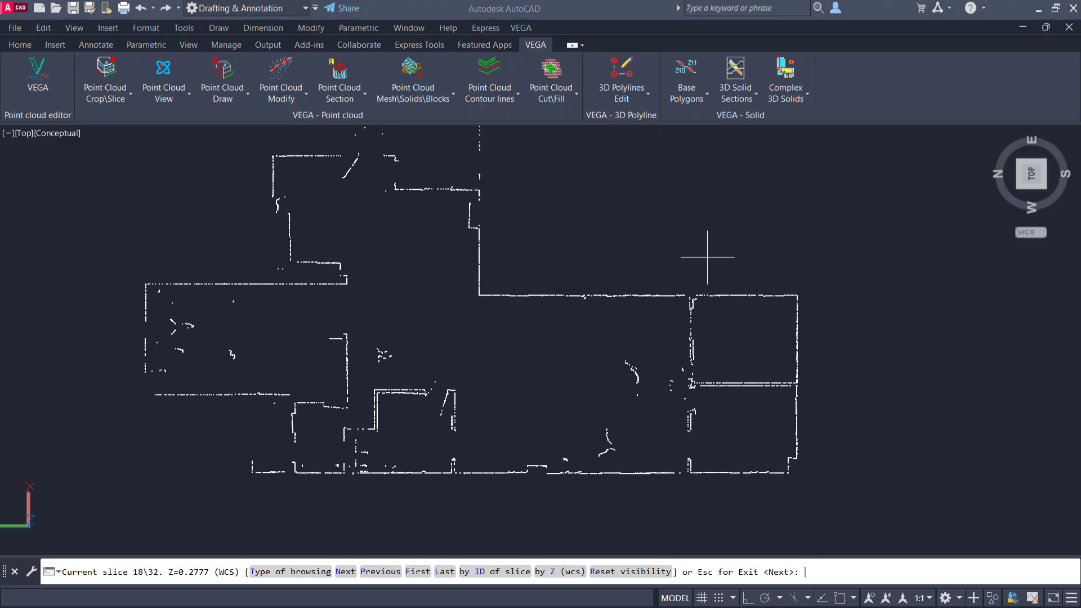
pyautogui.press('Return')
pyautogui.press('Return')
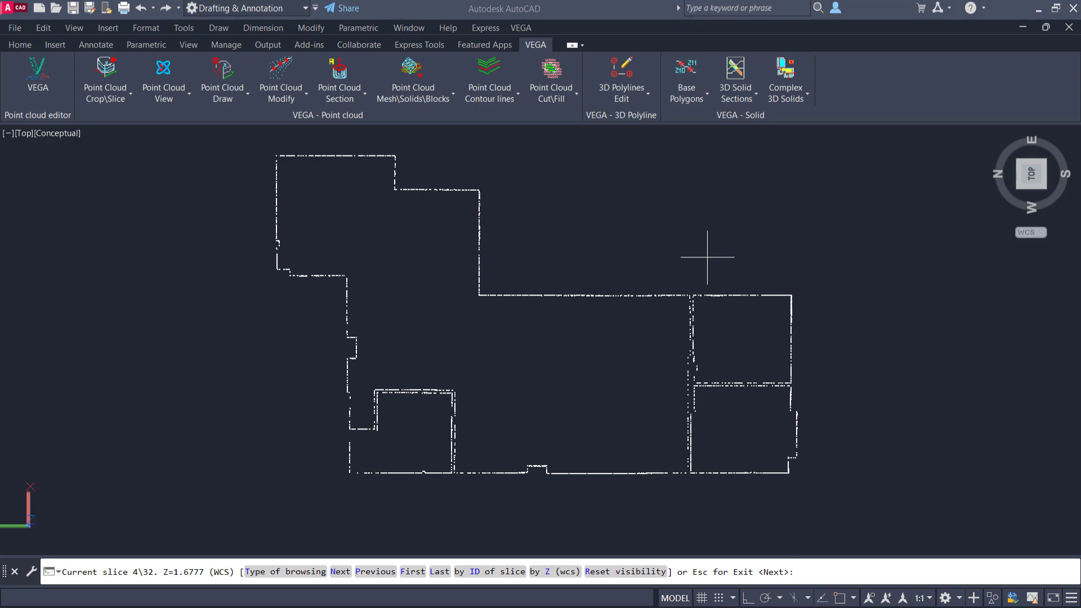
pyautogui.press('Escape')
# Step: Start a Polyline by Point cloud with the VEGA pointer at the plan's lower-right corner and trace the bottom wall around its small niche
pyautogui.click(222, 97)
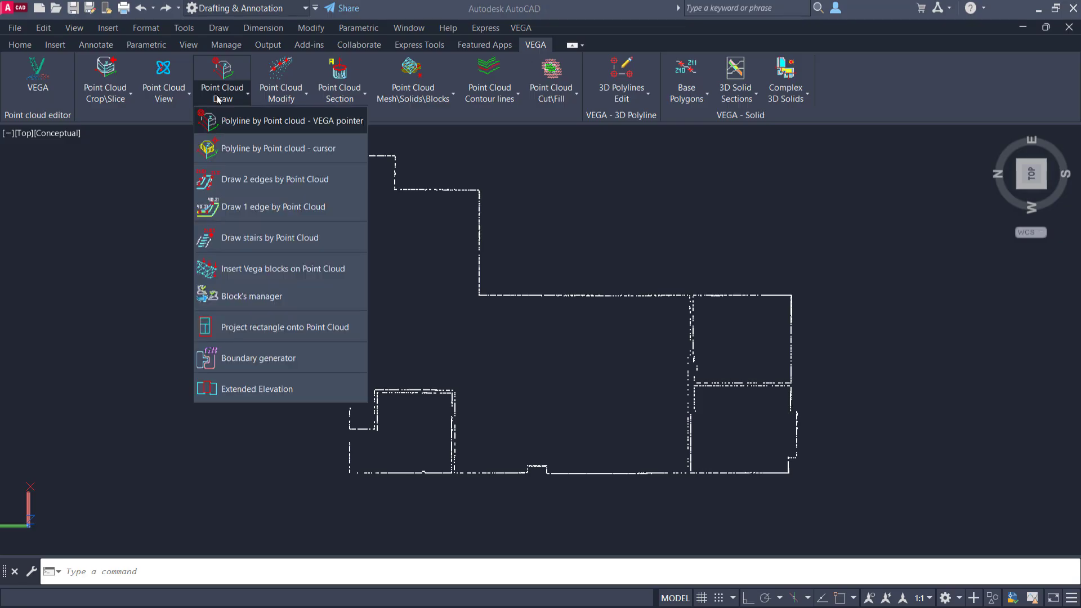
pyautogui.click(287, 121)
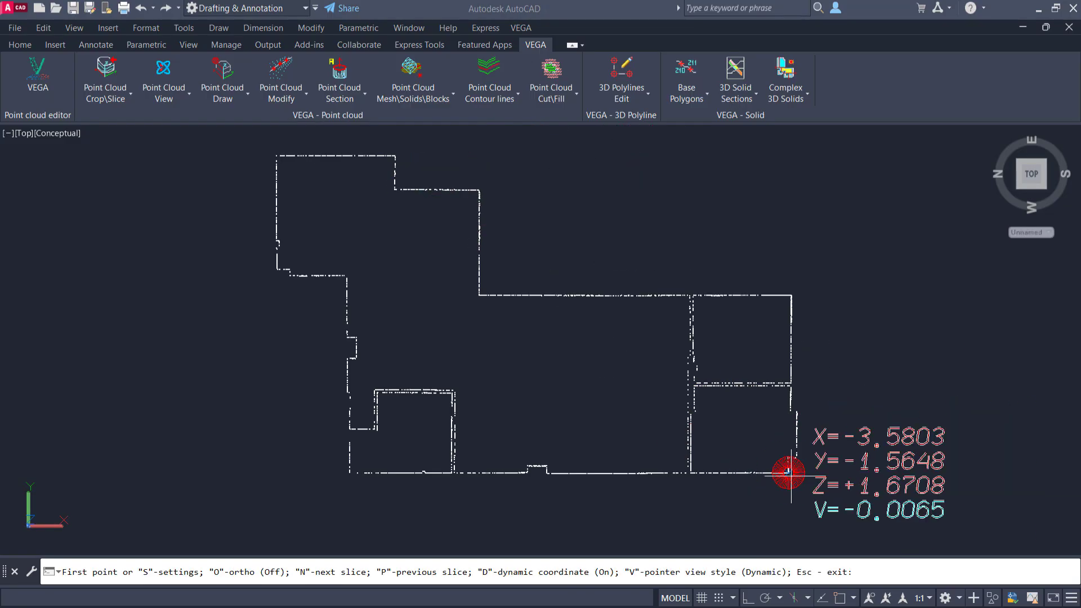
pyautogui.scroll(2, 788, 472)
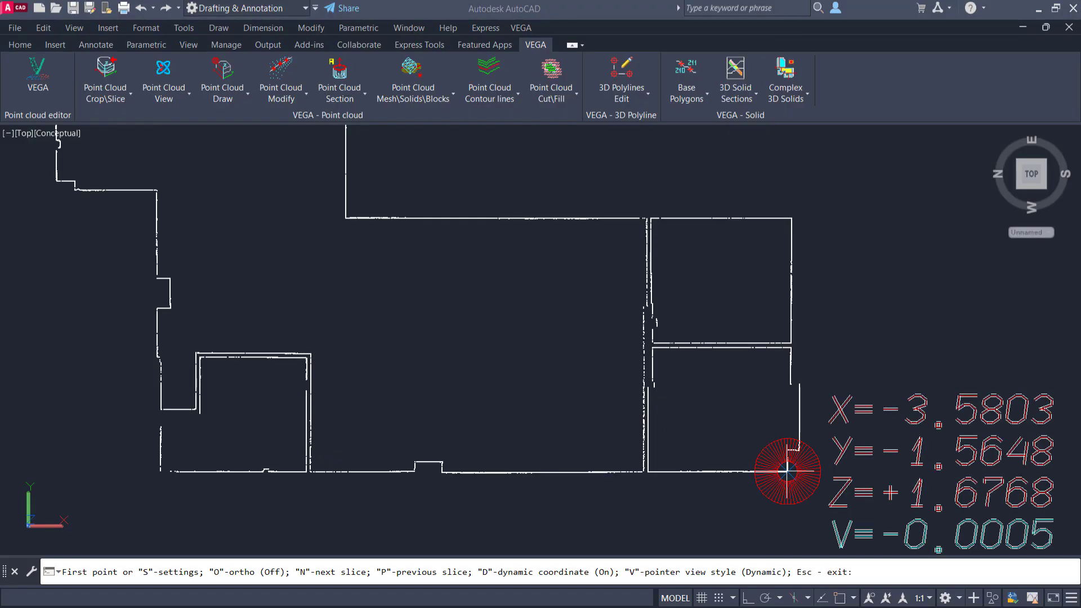
pyautogui.click(788, 472)
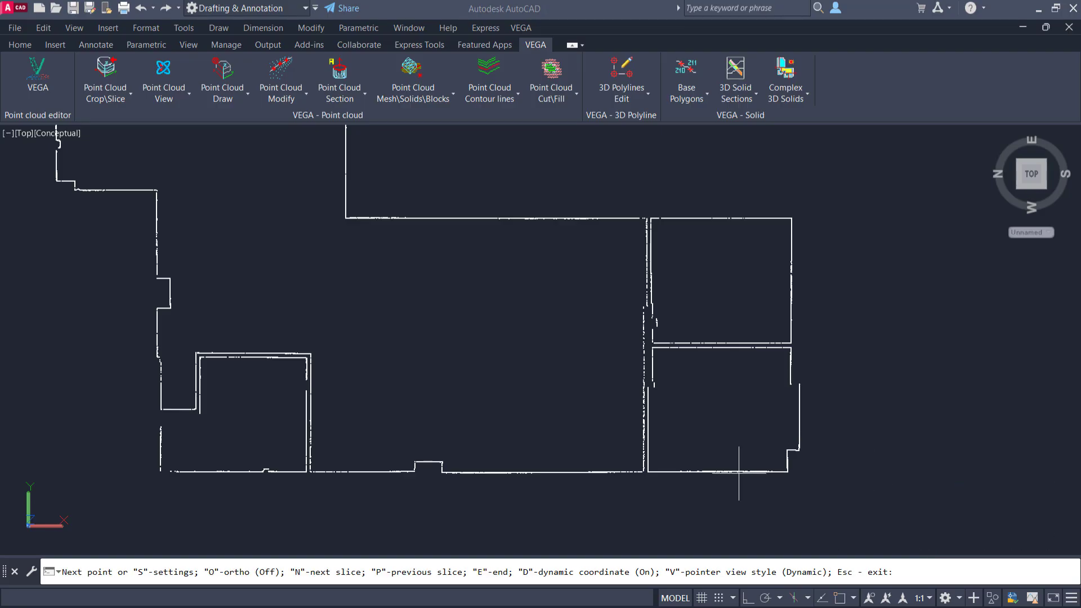
pyautogui.click(442, 468)
pyautogui.click(436, 462)
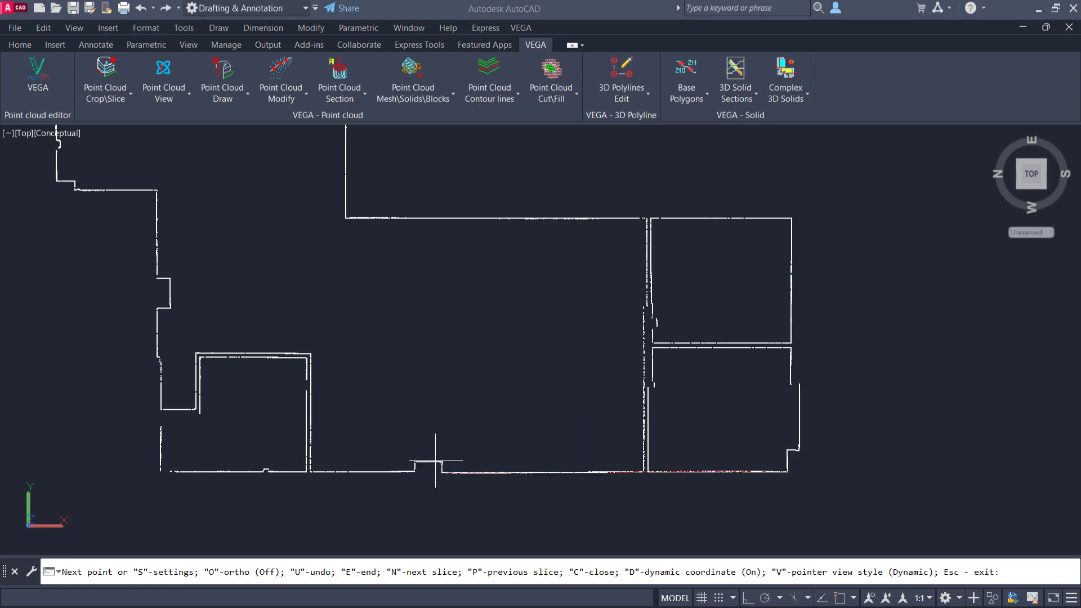
pyautogui.scroll(5, 415, 460)
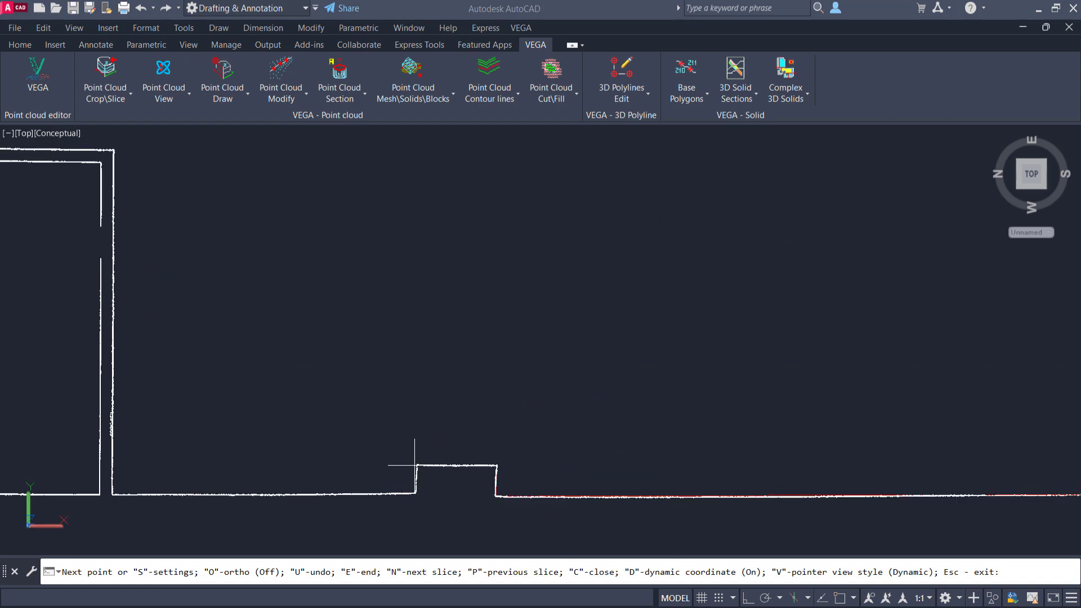
pyautogui.click(415, 465)
pyautogui.click(416, 492)
# Step: Continue the polyline along the bottom wall to the plan's lower-left corner, then up the left wall around its rectangular recess
pyautogui.scroll(-8, 452, 463)
pyautogui.scroll(1, 398, 470)
pyautogui.click(313, 471)
pyautogui.click(313, 386)
pyautogui.click(309, 378)
pyautogui.click(309, 338)
pyautogui.click(320, 339)
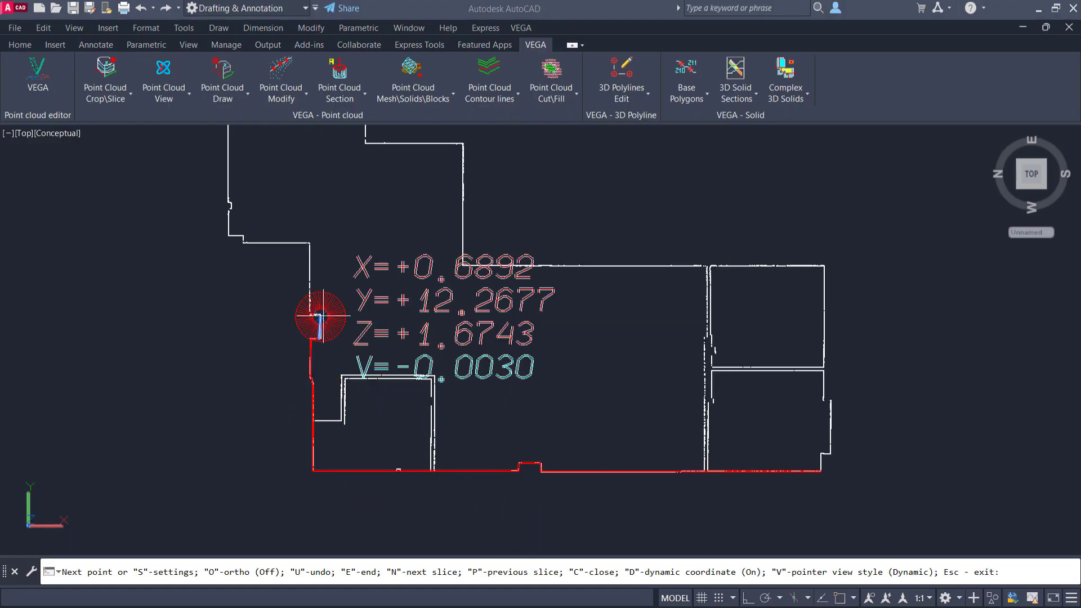
pyautogui.click(320, 315)
pyautogui.click(310, 314)
# Step: Extend the polyline over the stepped left corner and around the upper-left part of the plan to its outer right corner
pyautogui.click(309, 243)
pyautogui.click(243, 242)
pyautogui.moveTo(228, 236); pyautogui.dragTo(213, 396, button='middle')
pyautogui.click(212, 265)
pyautogui.click(350, 265)
pyautogui.click(349, 304)
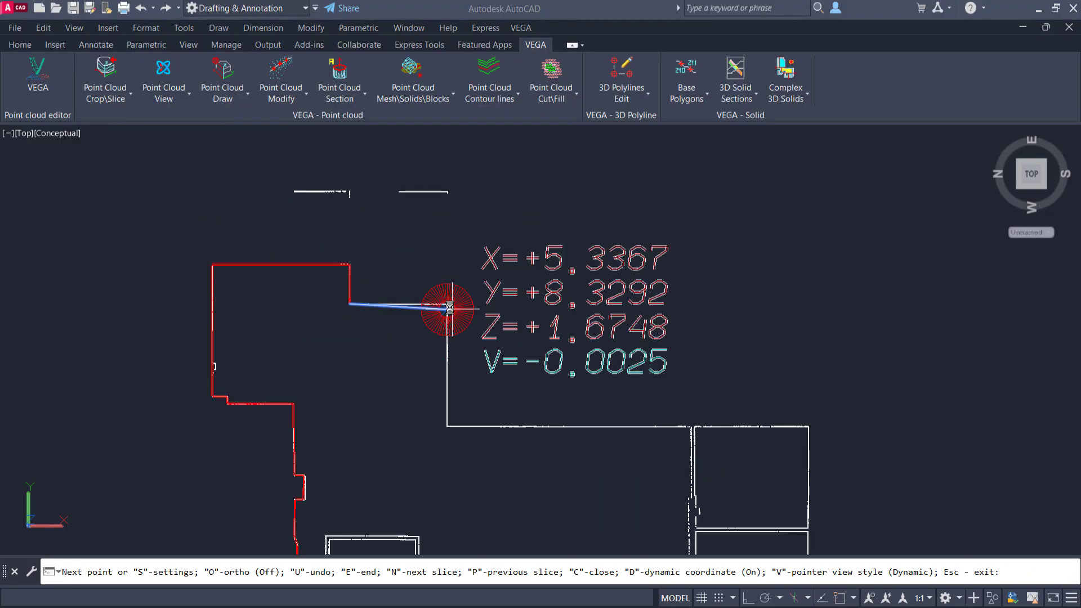
pyautogui.click(447, 305)
# Step: Trace the upper wall and the plan's right side with its projection, close the outline at the starting corner and end the polyline
pyautogui.click(447, 426)
pyautogui.click(808, 427)
pyautogui.moveTo(808, 426); pyautogui.dragTo(744, 204, button='middle')
pyautogui.scroll(2, 743, 338)
pyautogui.click(738, 416)
pyautogui.click(739, 441)
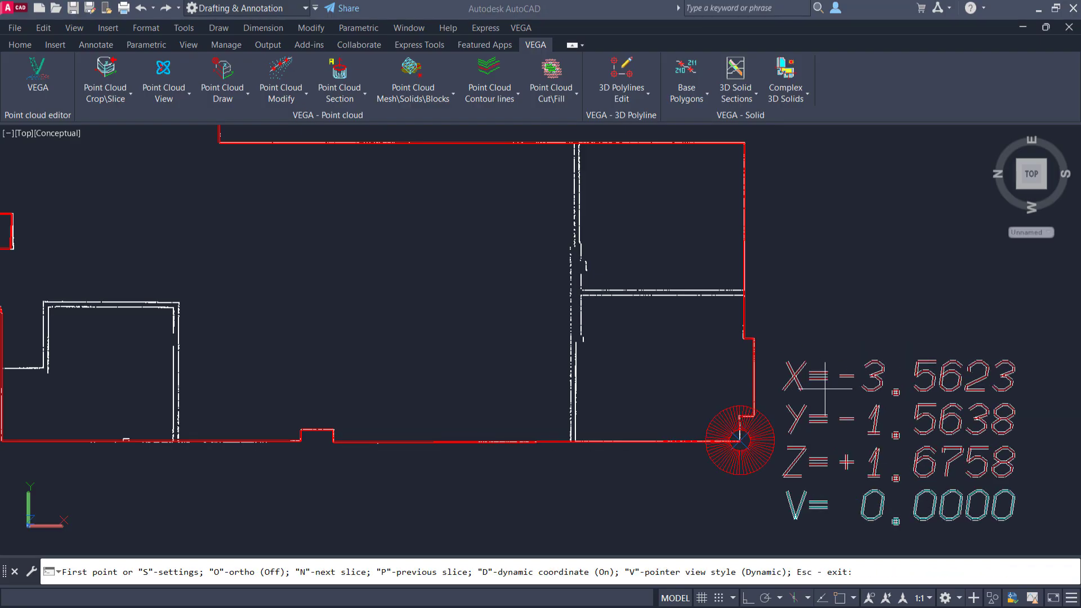
pyautogui.press('Escape')
# Step: Show the slice in an angled 3D view and make the point cloud's display fainter so the traced outline stands out
pyautogui.scroll(-2, 813, 396)
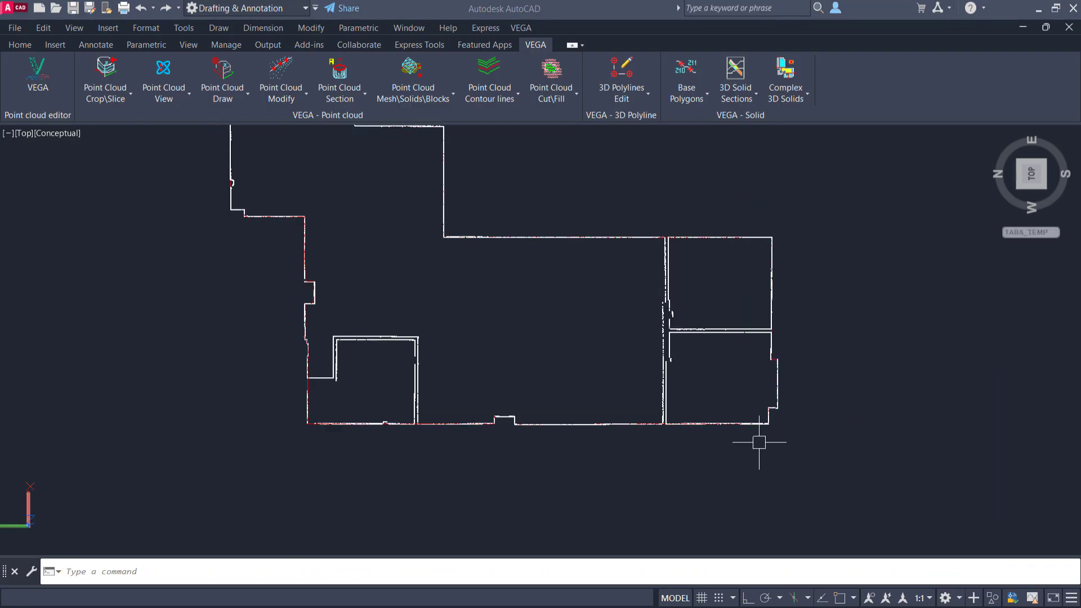
pyautogui.keyDown('shift'); pyautogui.moveTo(760, 439); pyautogui.dragTo(714, 340, button='middle'); pyautogui.keyUp('shift')
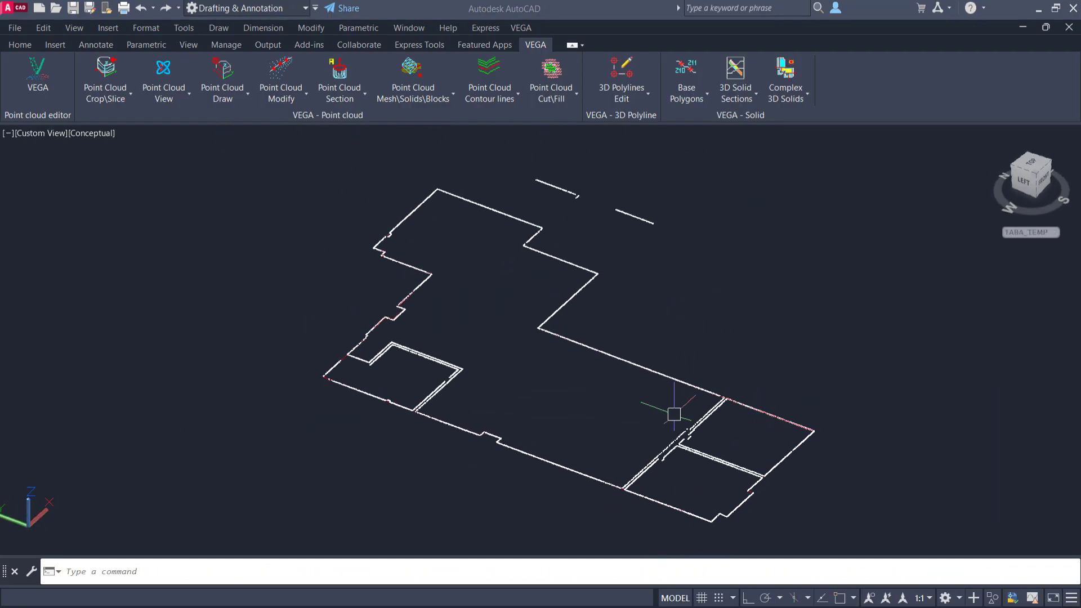
pyautogui.moveTo(638, 393); pyautogui.dragTo(594, 368, button='middle')
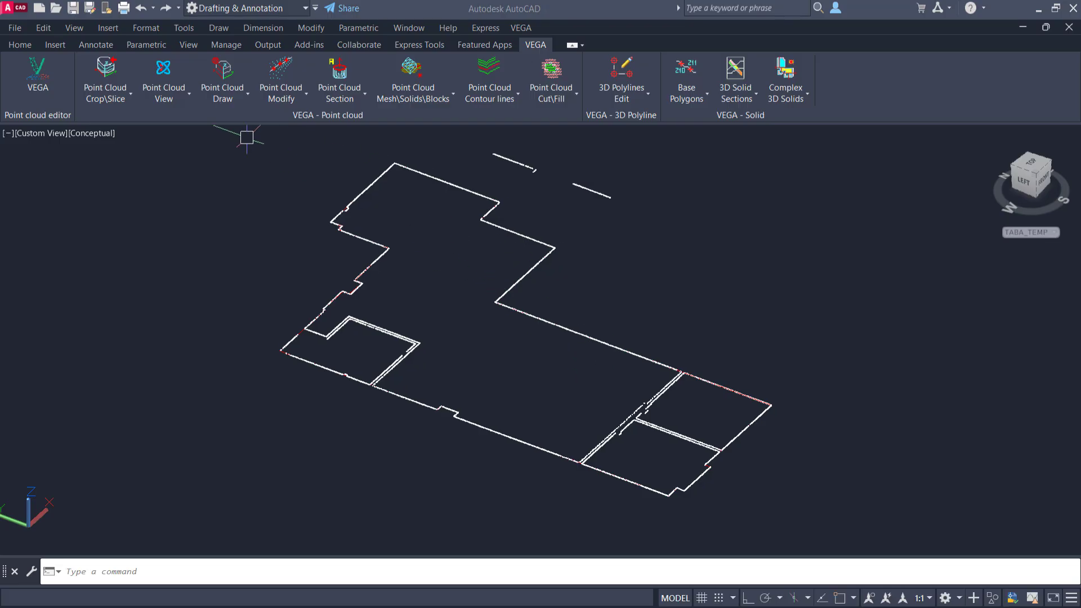
pyautogui.click(586, 188)
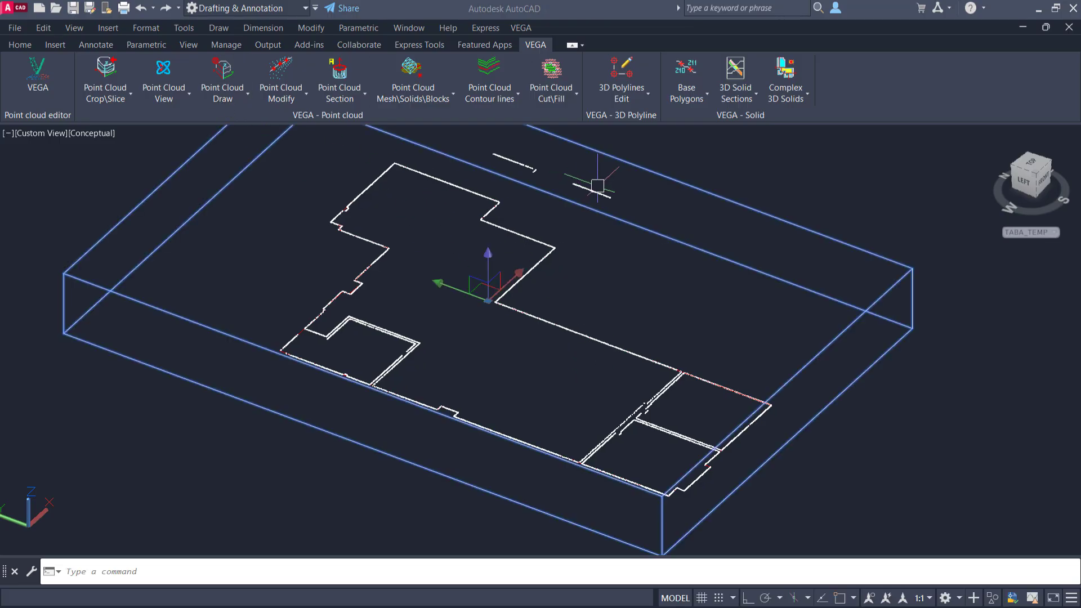
pyautogui.moveTo(219, 104)
pyautogui.mouseDown()
pyautogui.moveTo(278, 114)
pyautogui.moveTo(215, 105)
pyautogui.mouseUp()
pyautogui.press('Escape')
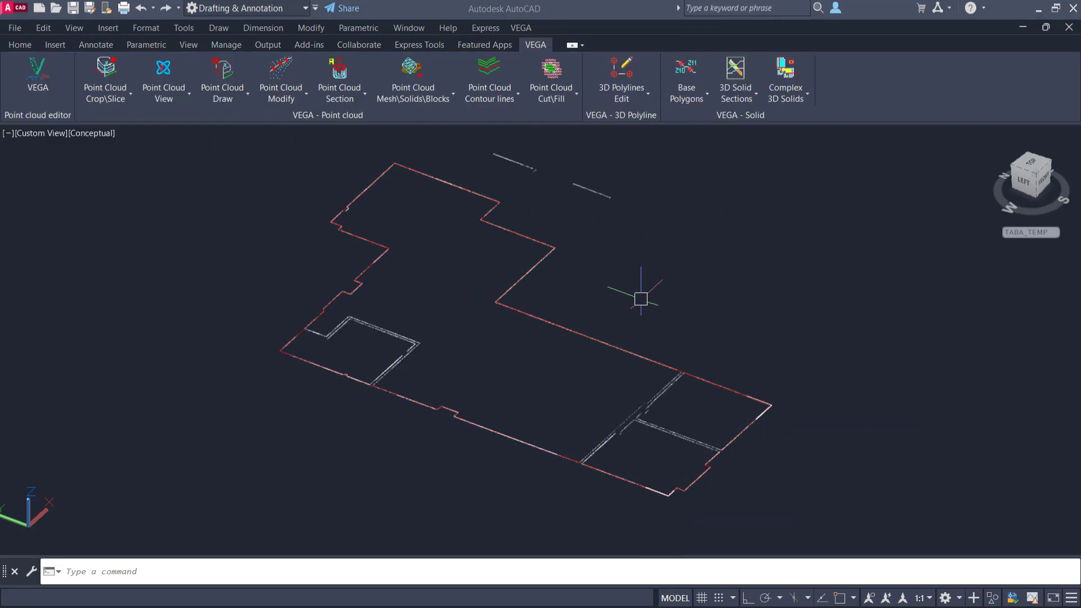
pyautogui.scroll(2, 647, 313)
pyautogui.moveTo(647, 314); pyautogui.dragTo(632, 235, button='middle')
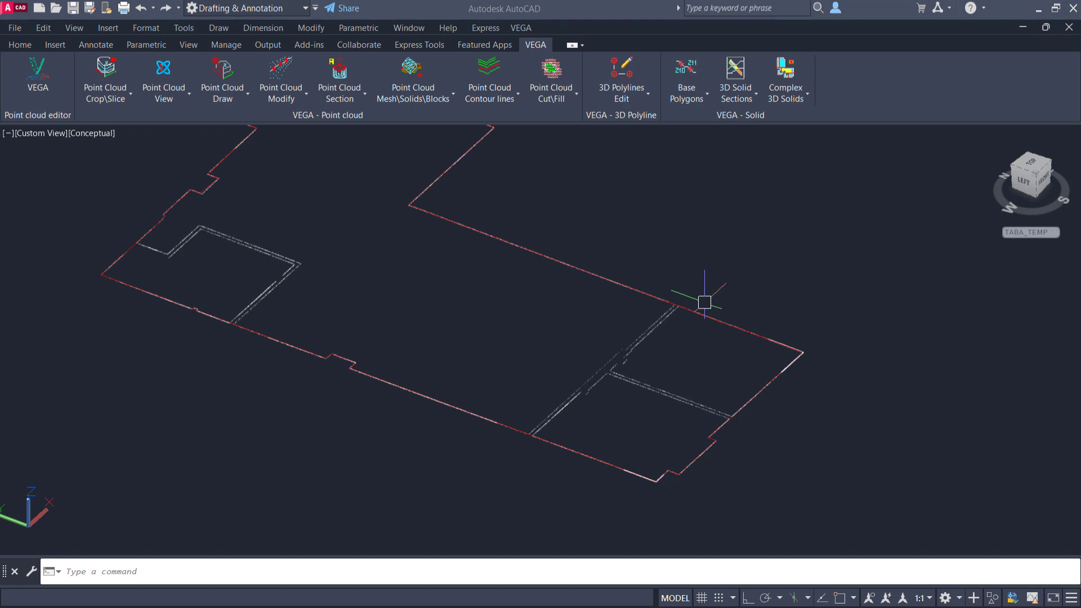
pyautogui.scroll(-5, 704, 303)
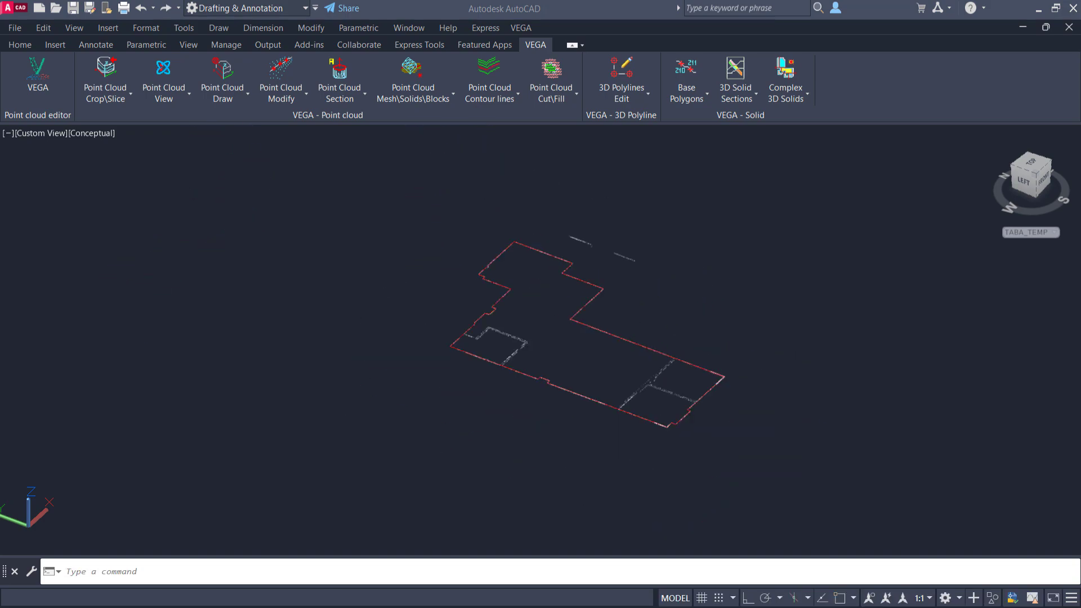